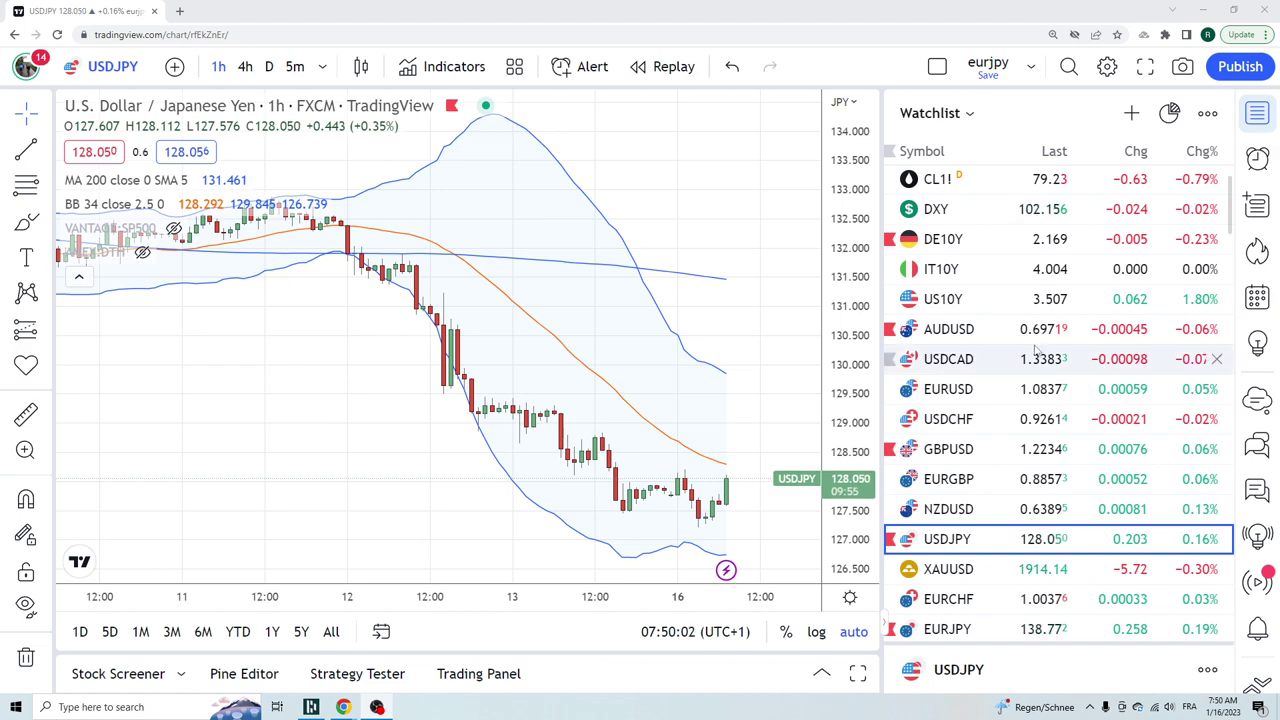
- Load the AUDUSD 1-hour FXCM chart from the watchlist
left_click(960, 329)
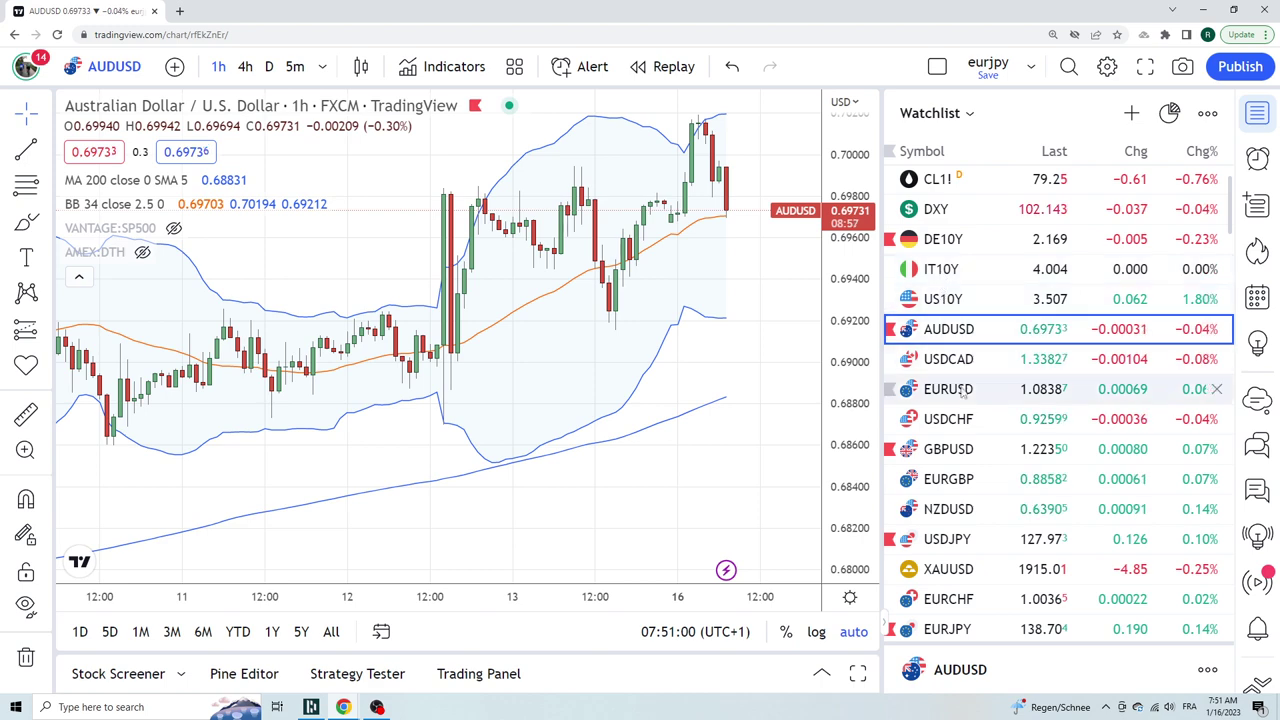
scroll(955, 350, "down", 5)
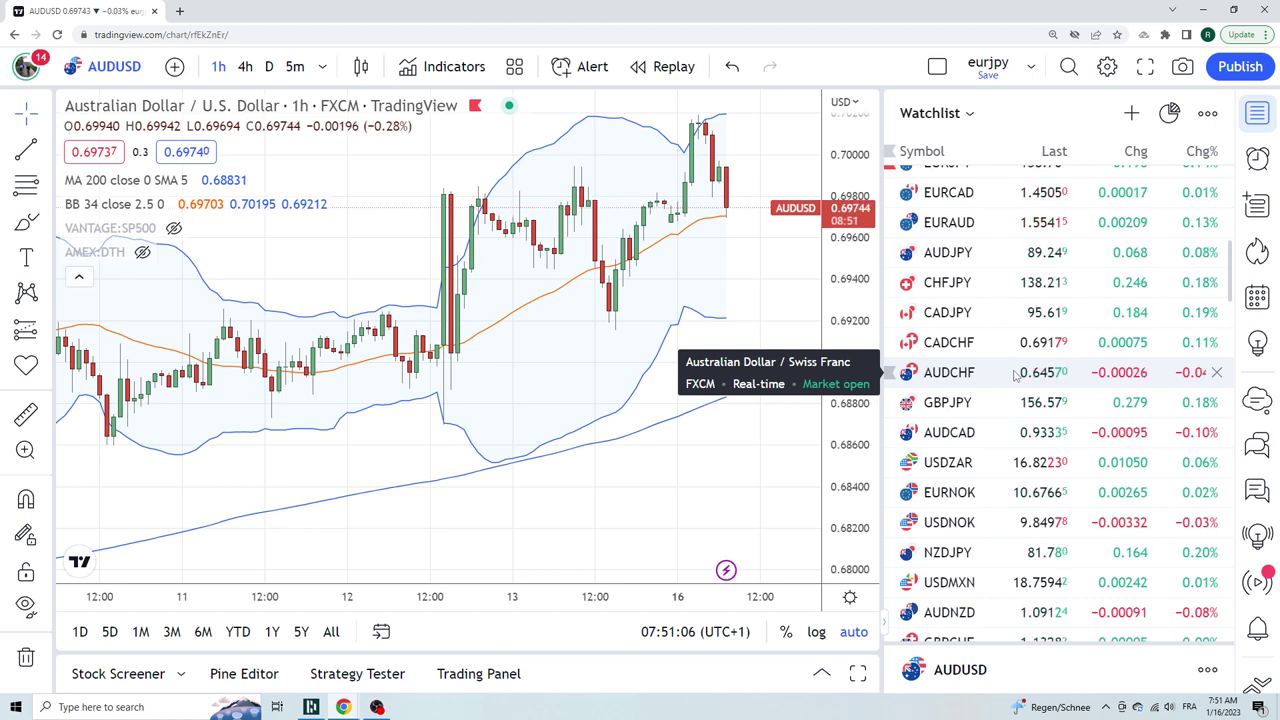
scroll(1014, 374, "down", 6)
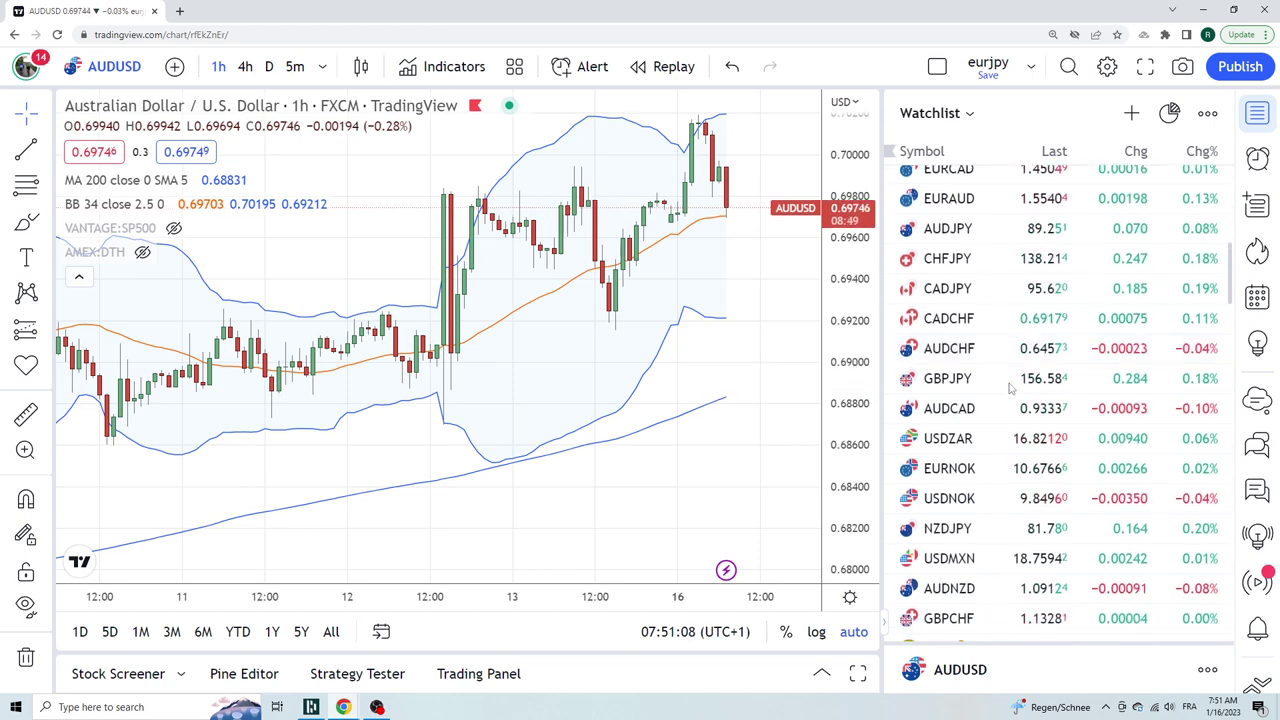
scroll(1005, 413, "down", 2)
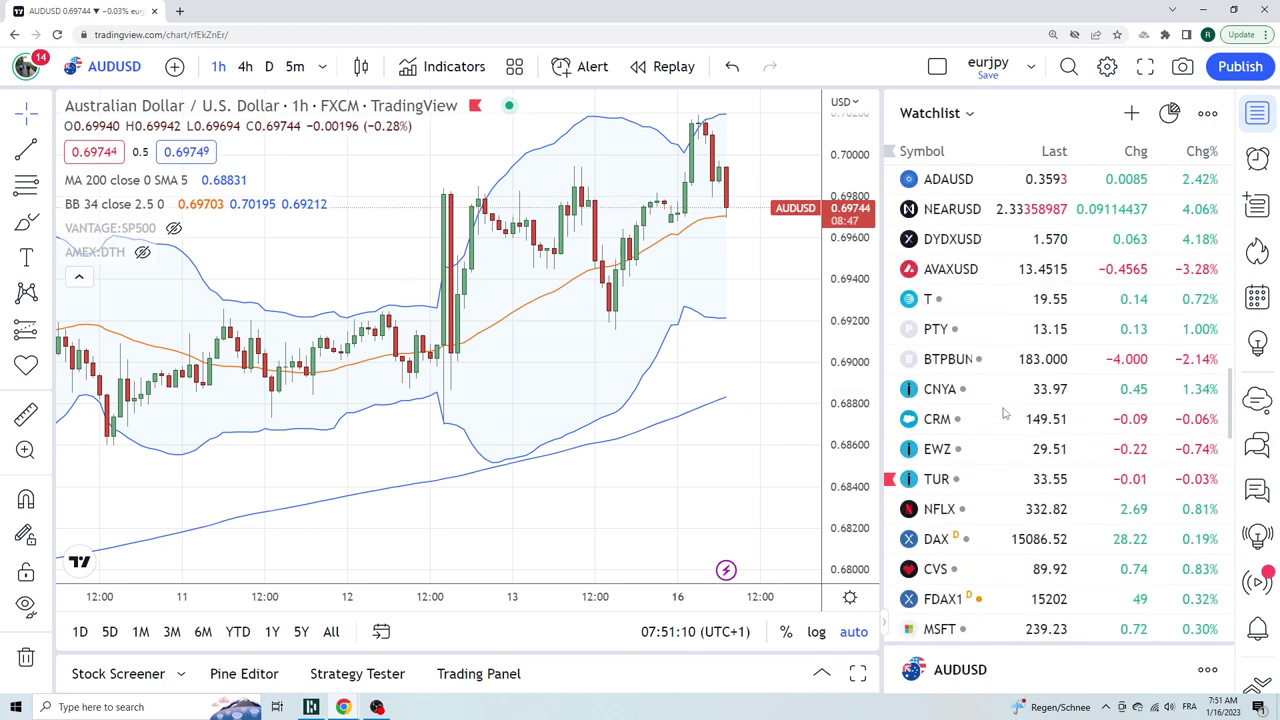
scroll(1040, 415, "down", 2)
scroll(1046, 416, "up", 10)
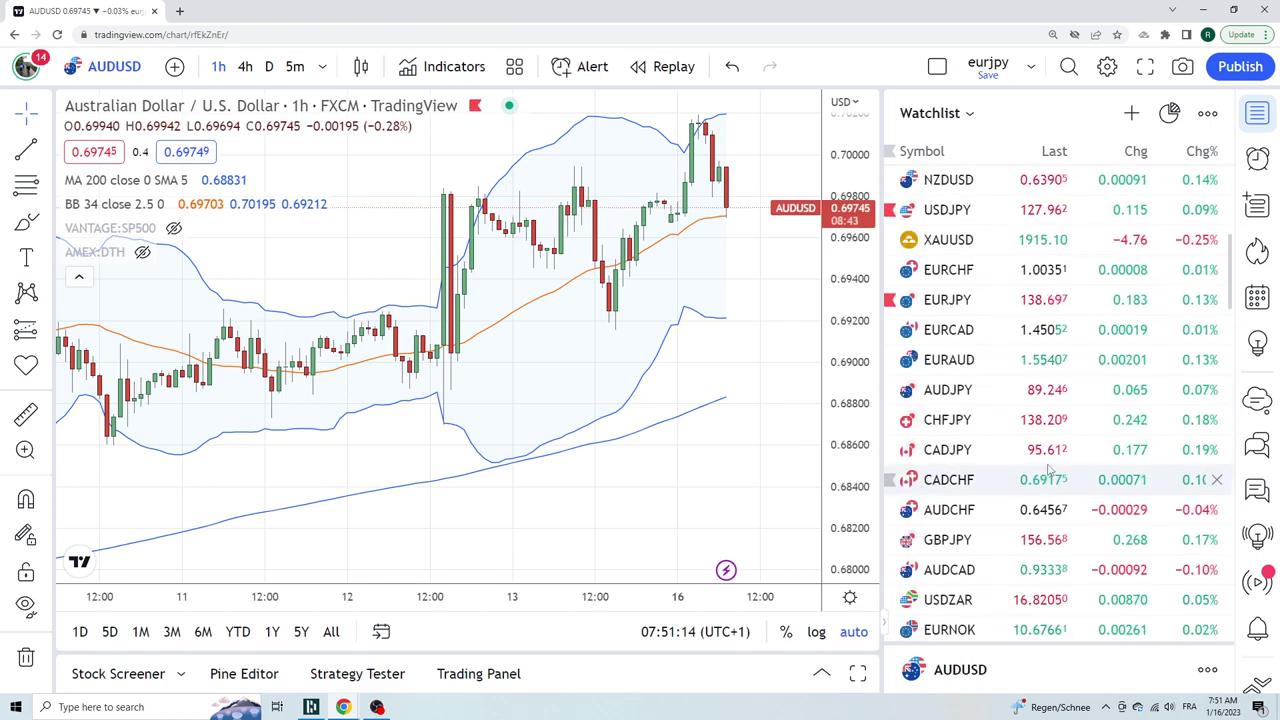
scroll(1046, 468, "up", 1)
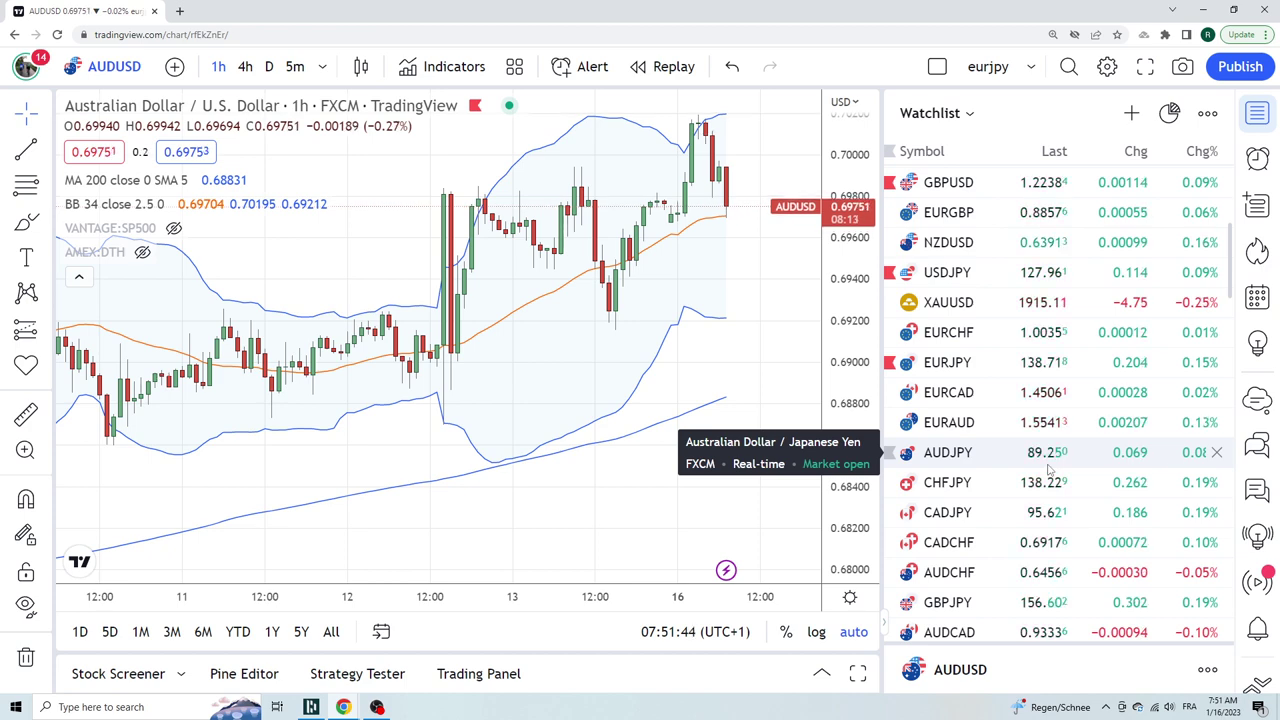
- View the hourly CHFJPY chart, then switch to the US10Y 10-year bond yield chart
left_click(940, 485)
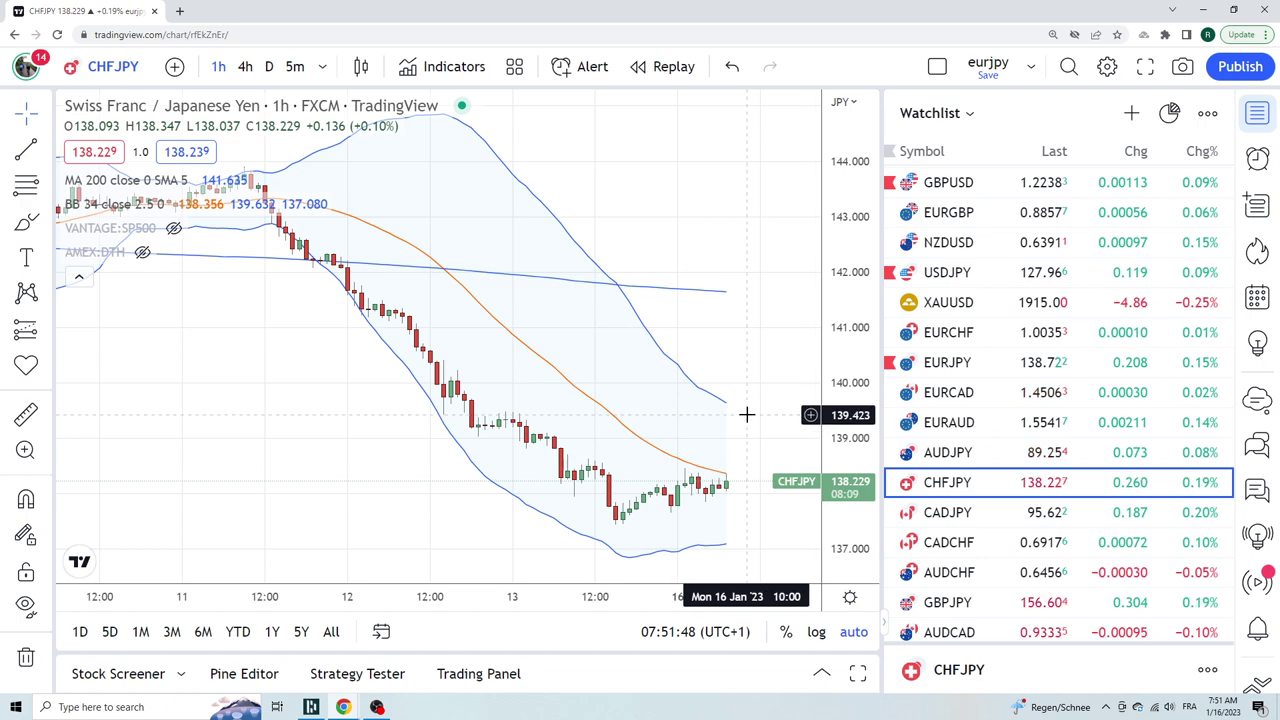
scroll(1045, 480, "up", 3)
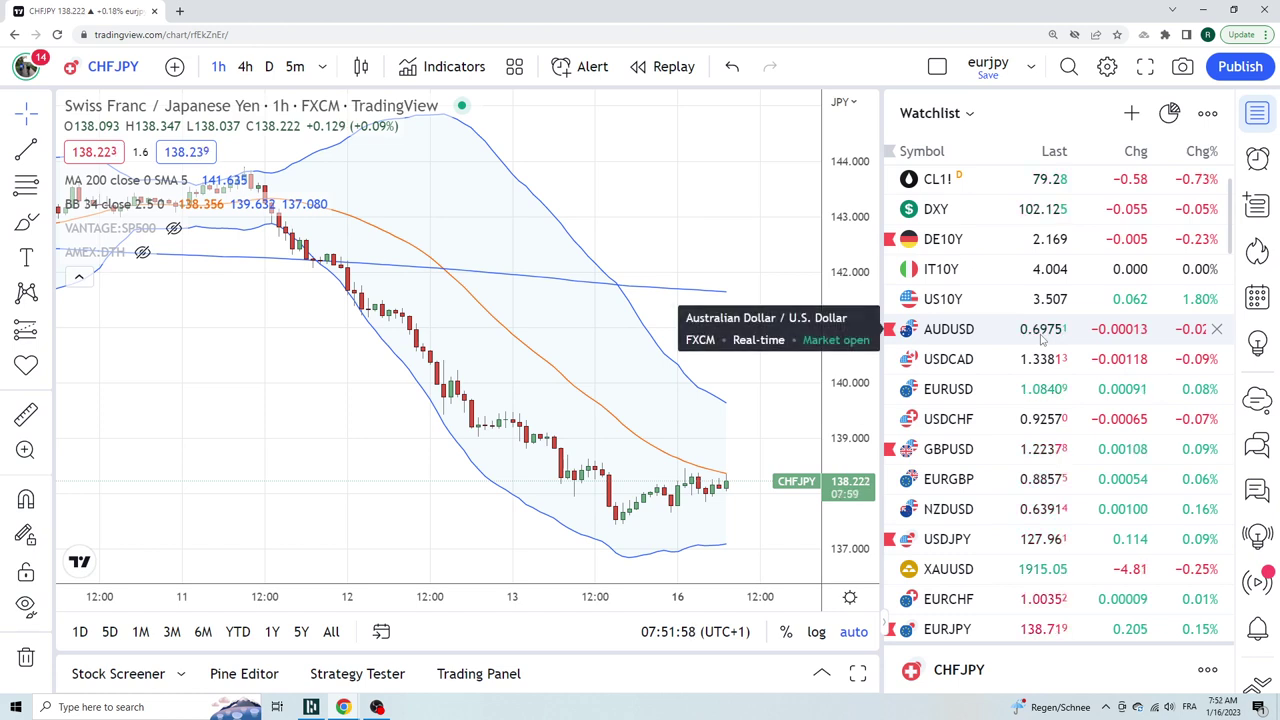
left_click(1040, 300)
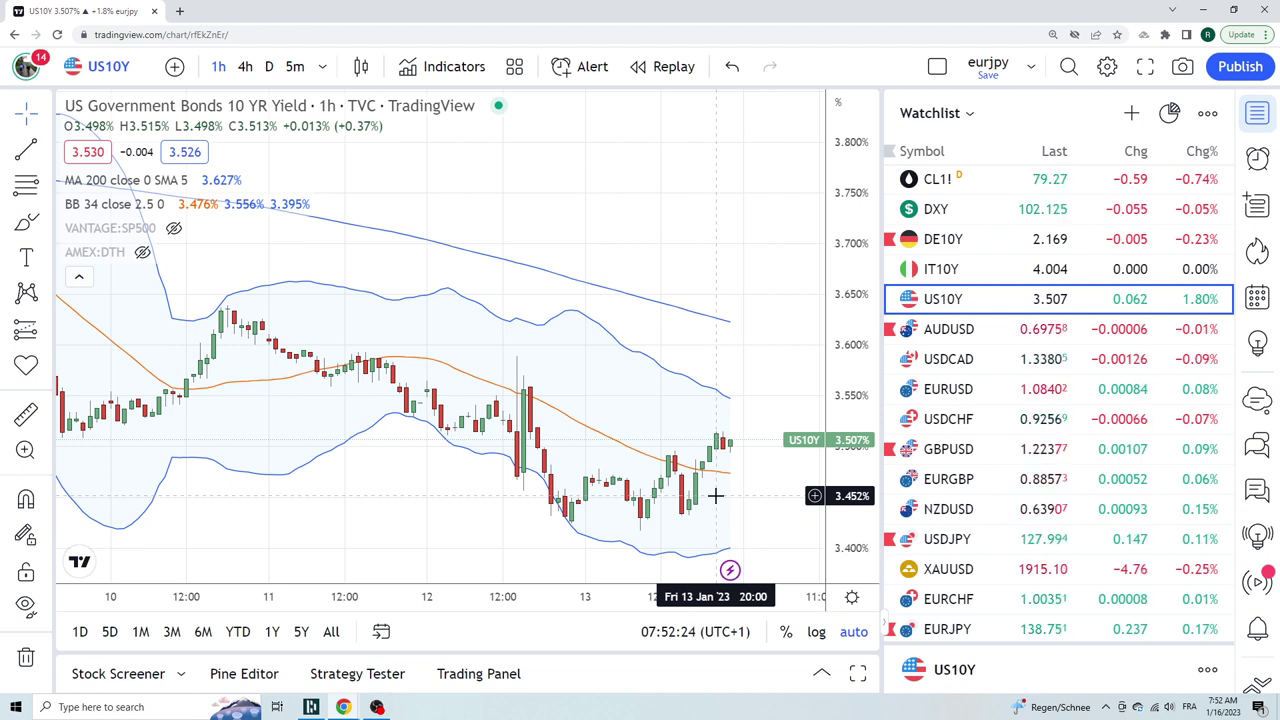
- Switch the US10Y yield chart to the 1D daily interval
left_click(268, 66)
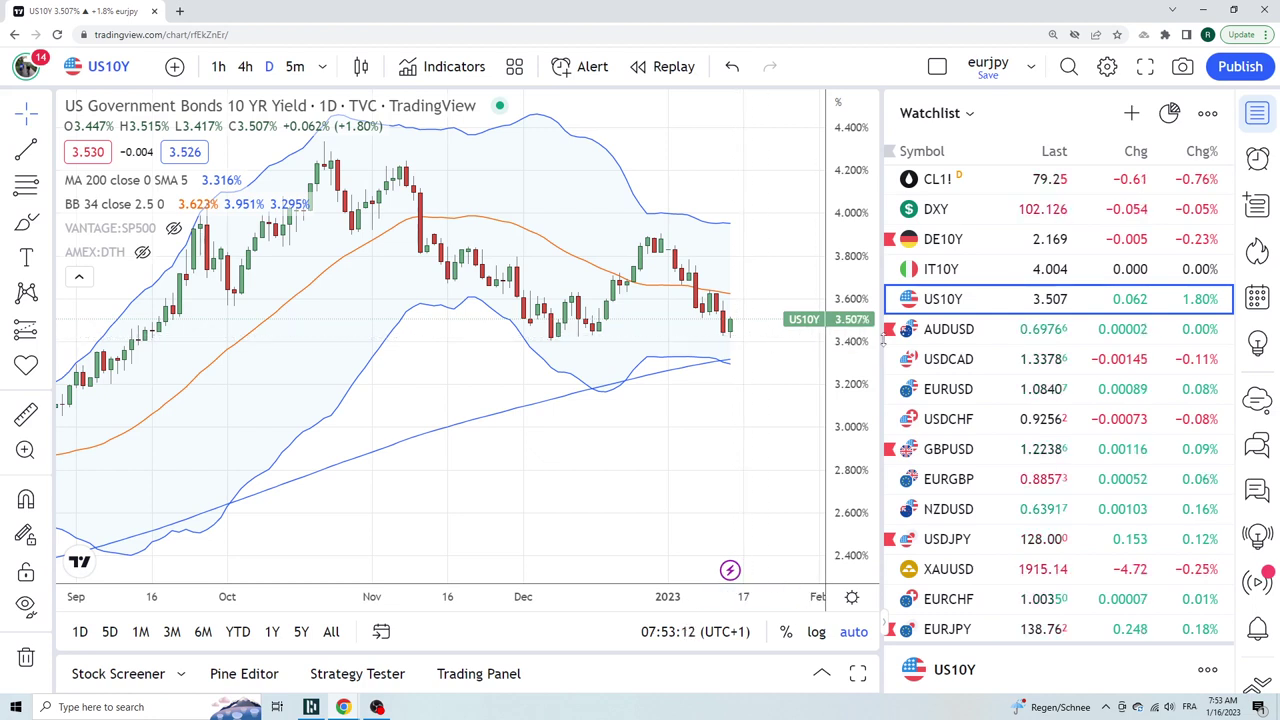
- Load the daily AUDUSD FXCM chart from the watchlist
left_click(930, 329)
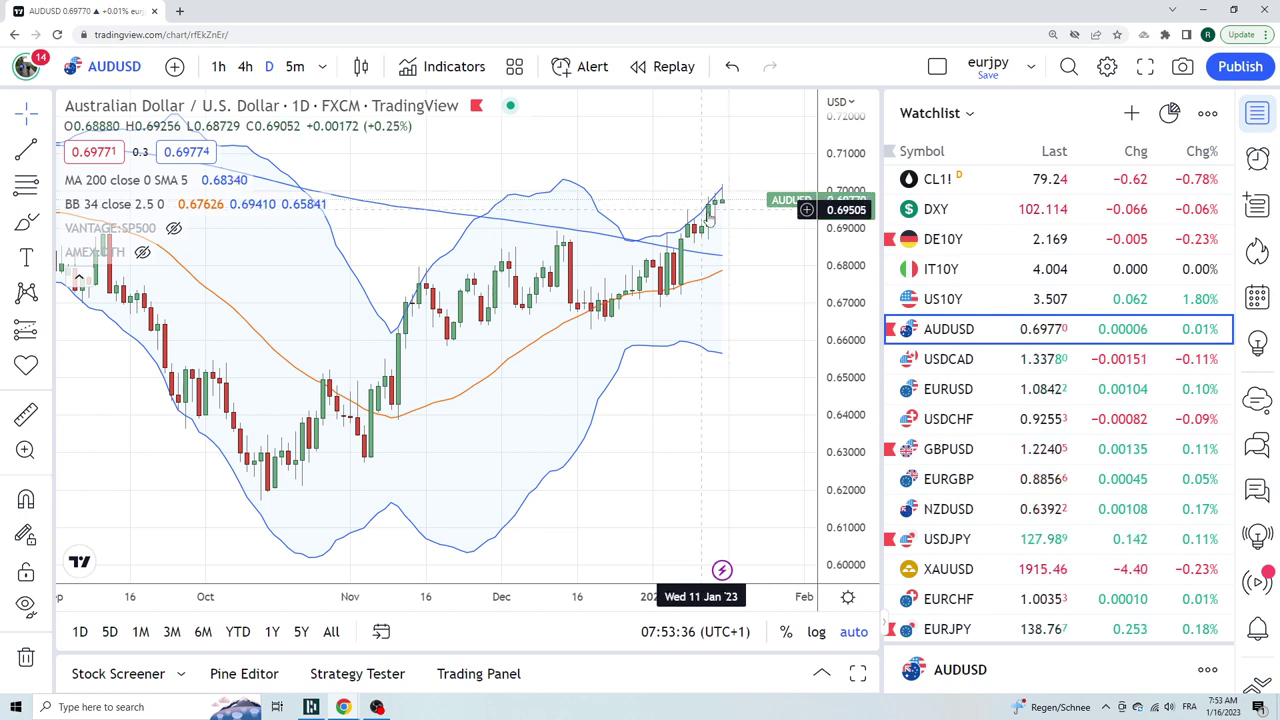
- Review the daily EURUSD chart, then step down to the USDCHF chart
left_click(951, 391)
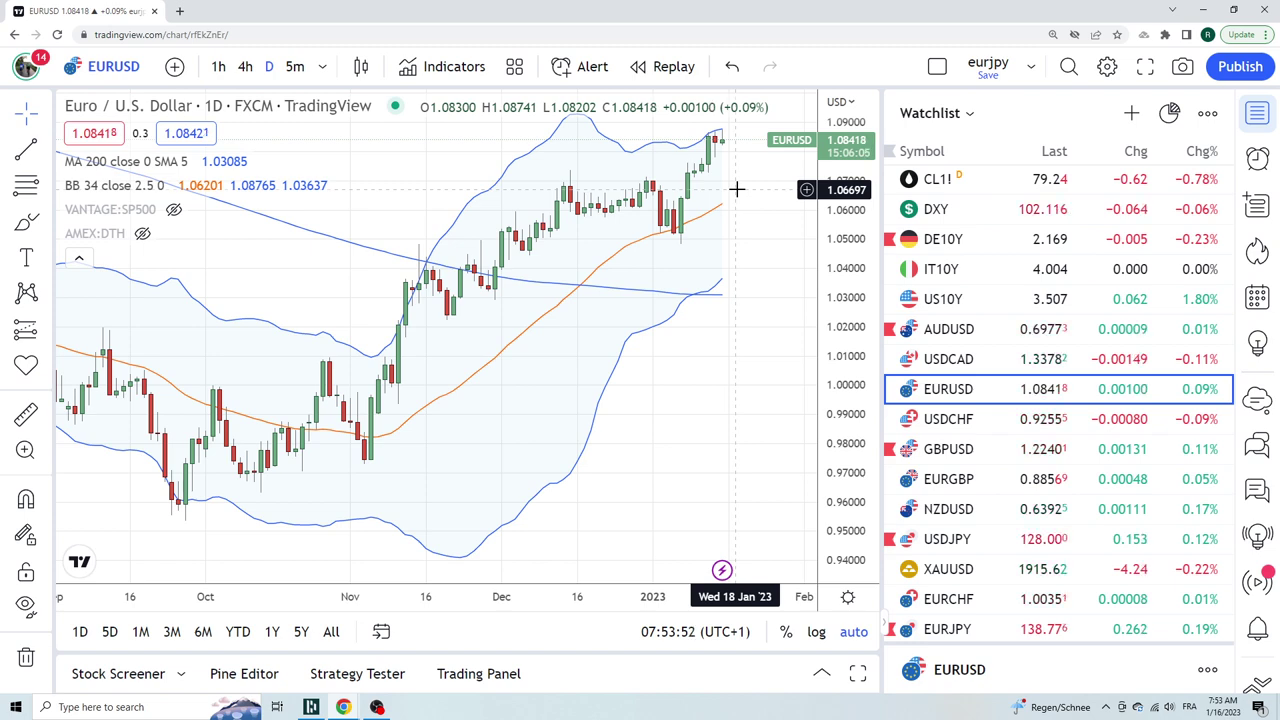
key("Down")
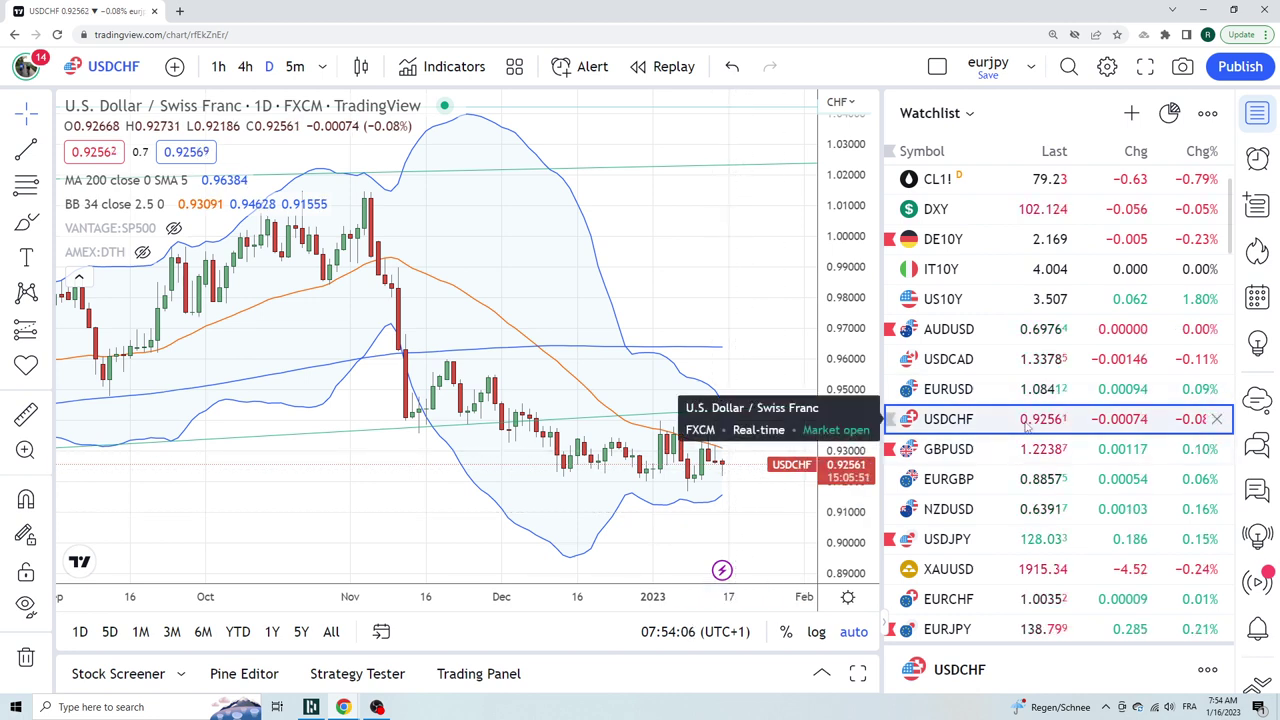
- Load the daily EURCHF FXCM chart from the watchlist
left_click(977, 601)
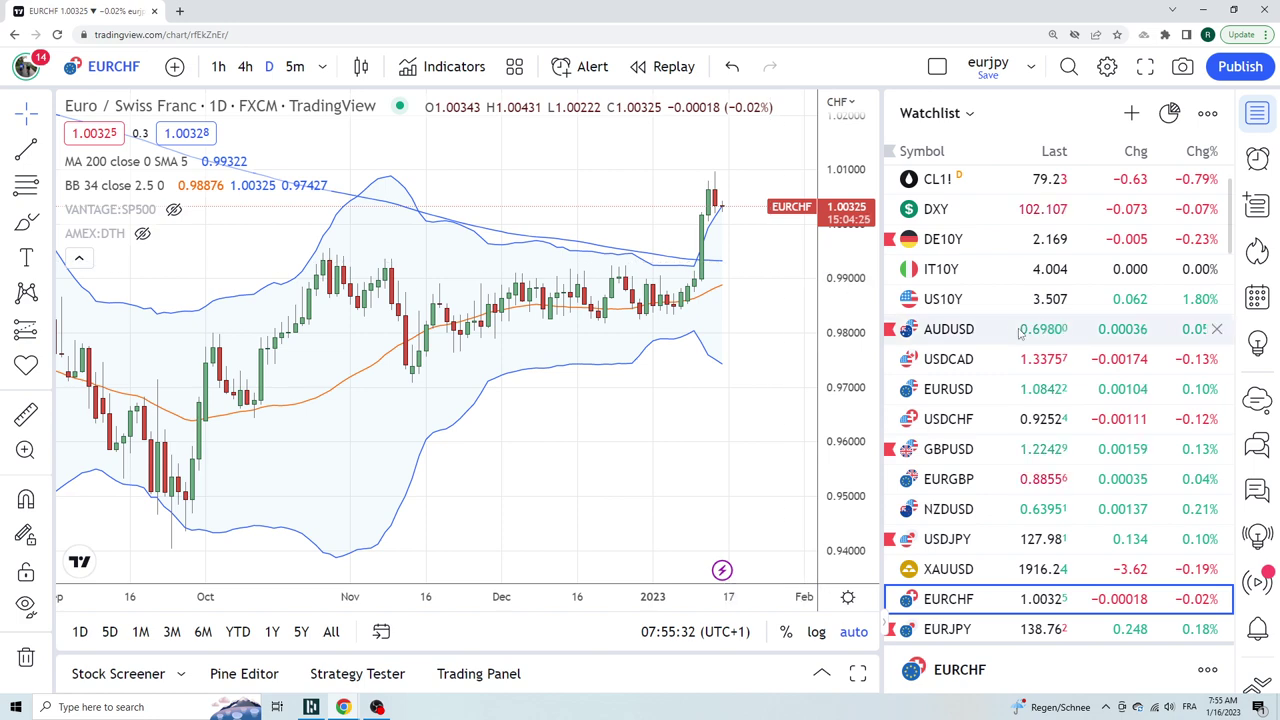
scroll(993, 333, "down", 4)
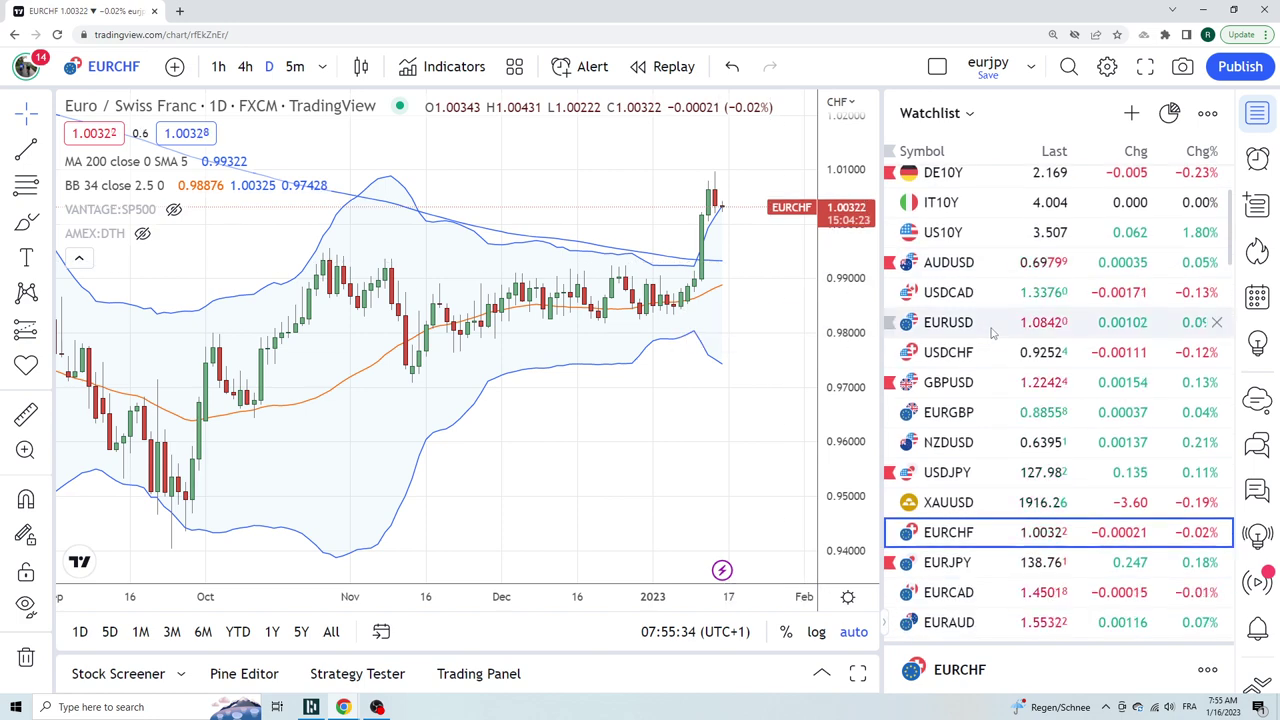
scroll(993, 333, "down", 1)
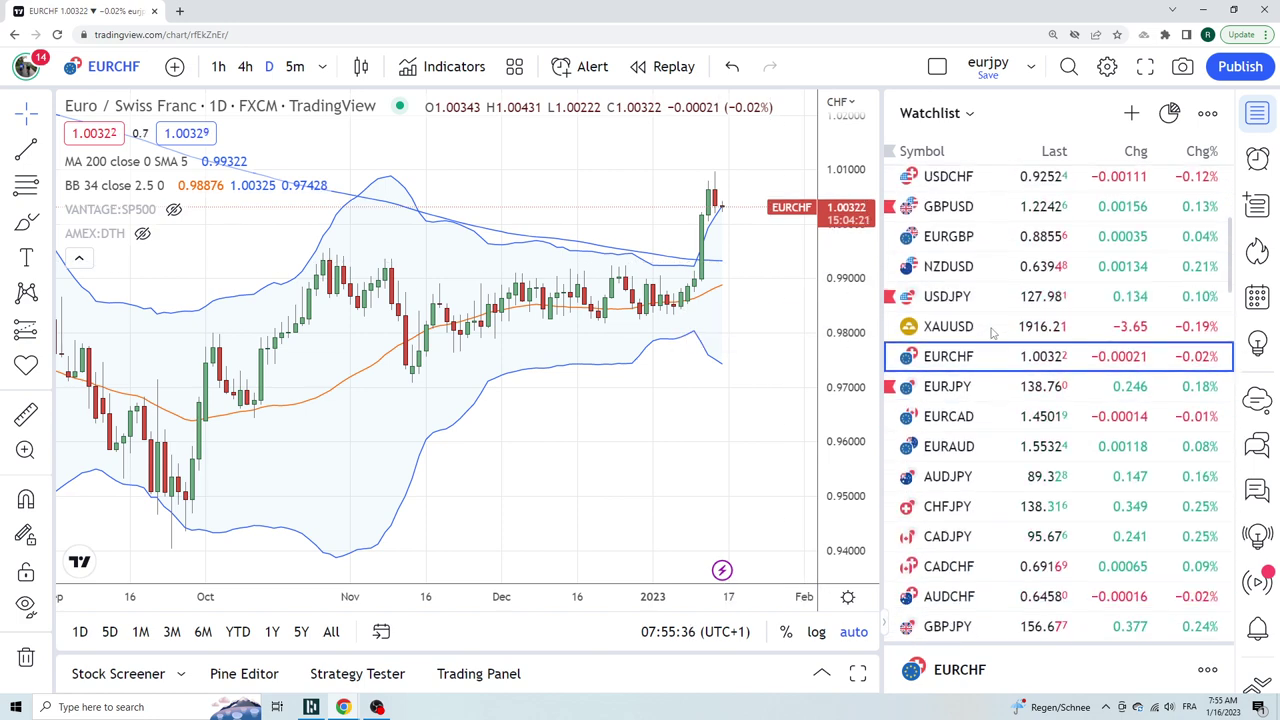
scroll(993, 333, "up", 1)
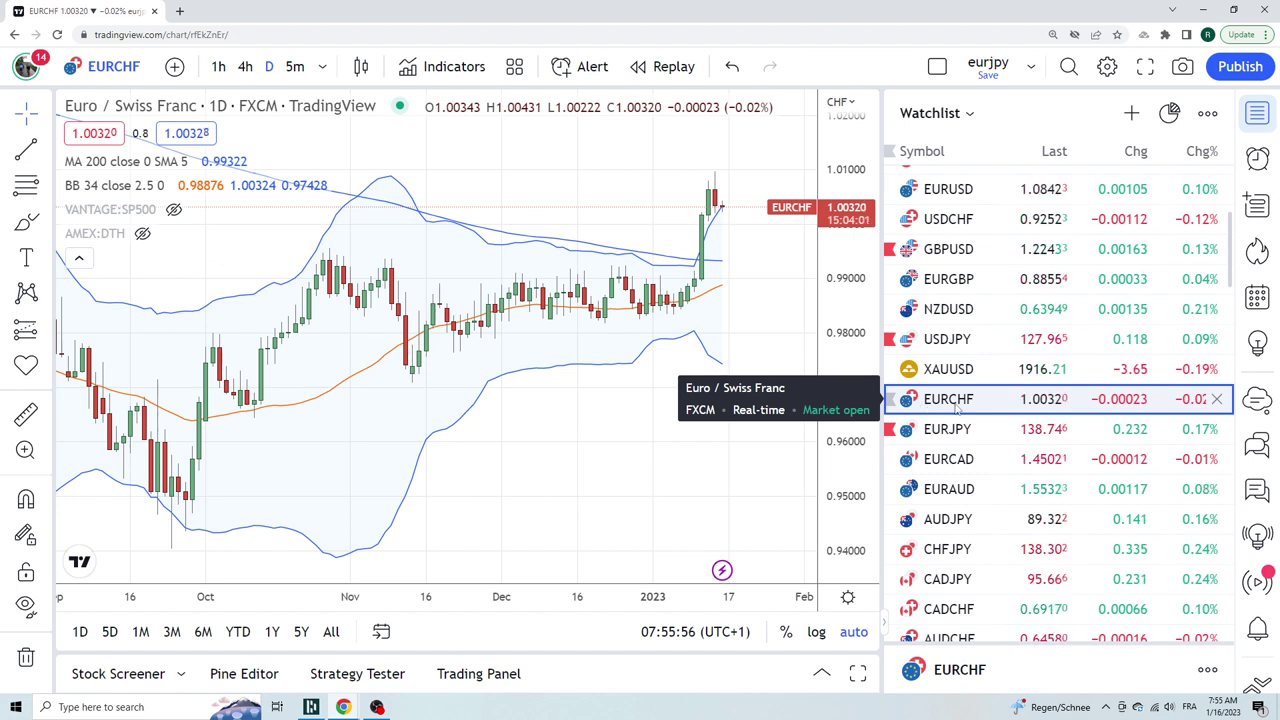
scroll(970, 402, "down", 1)
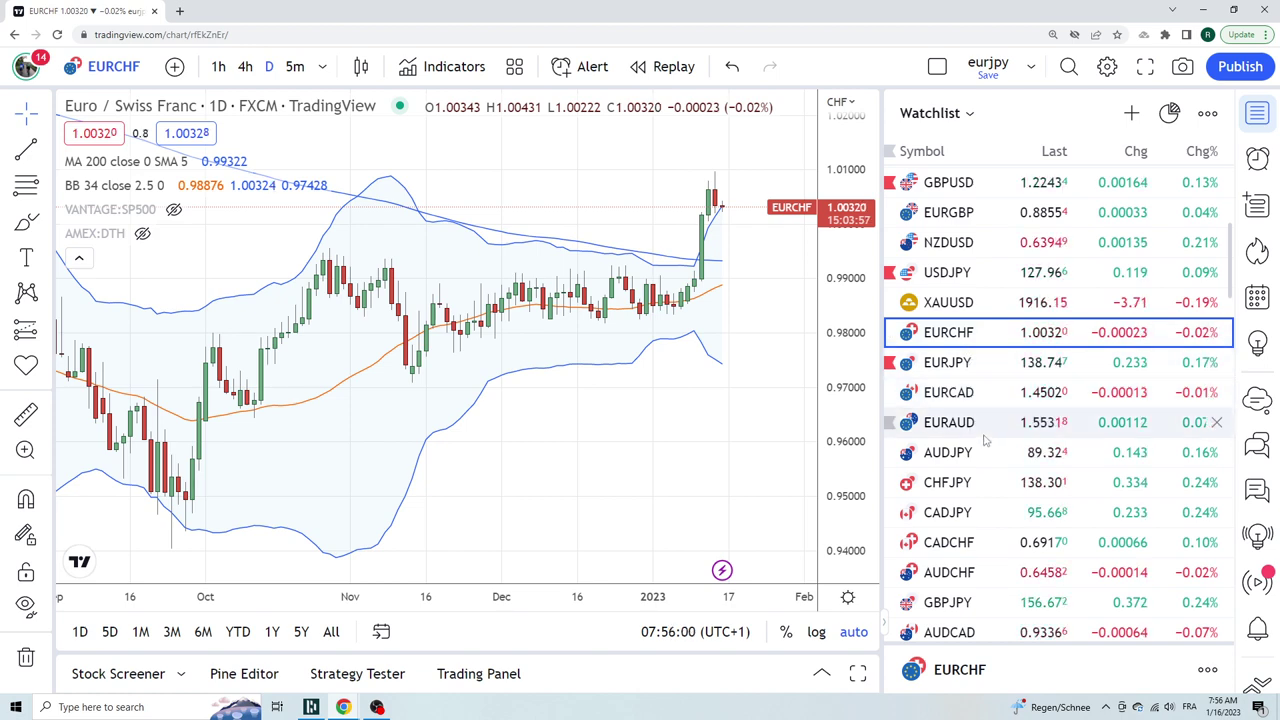
scroll(985, 438, "up", 3)
scroll(984, 434, "up", 2)
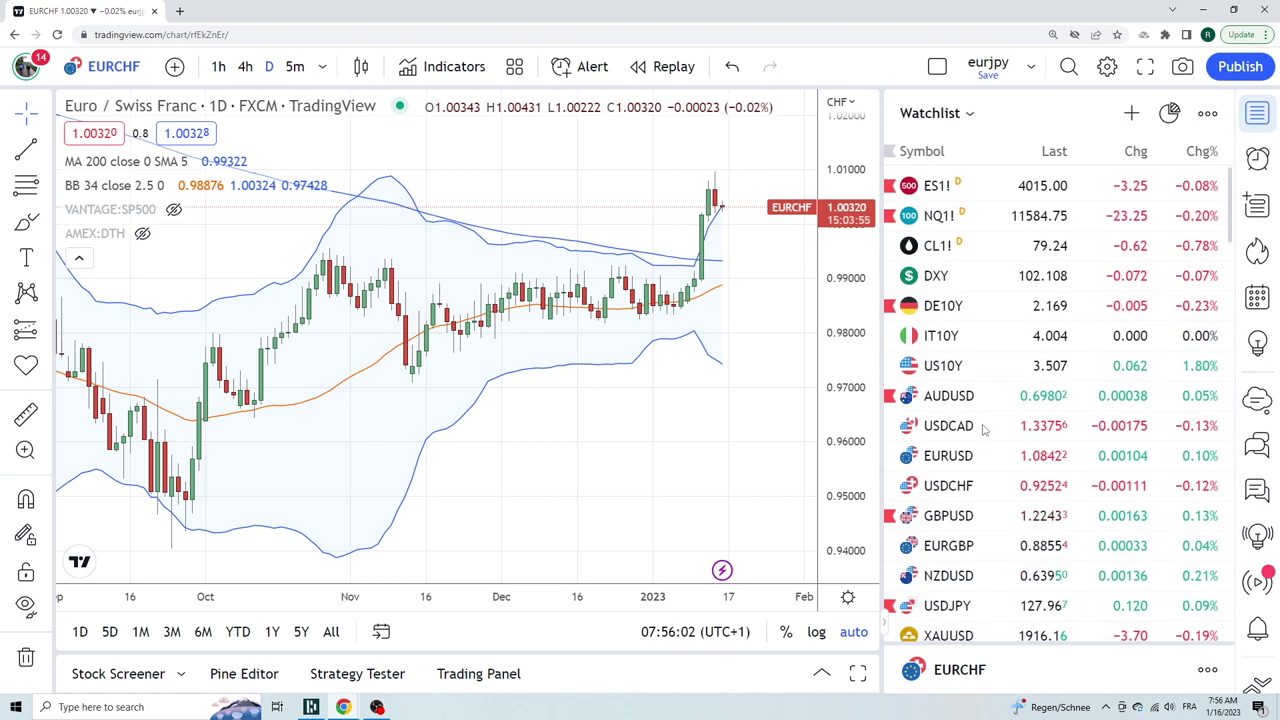
scroll(982, 430, "down", 2)
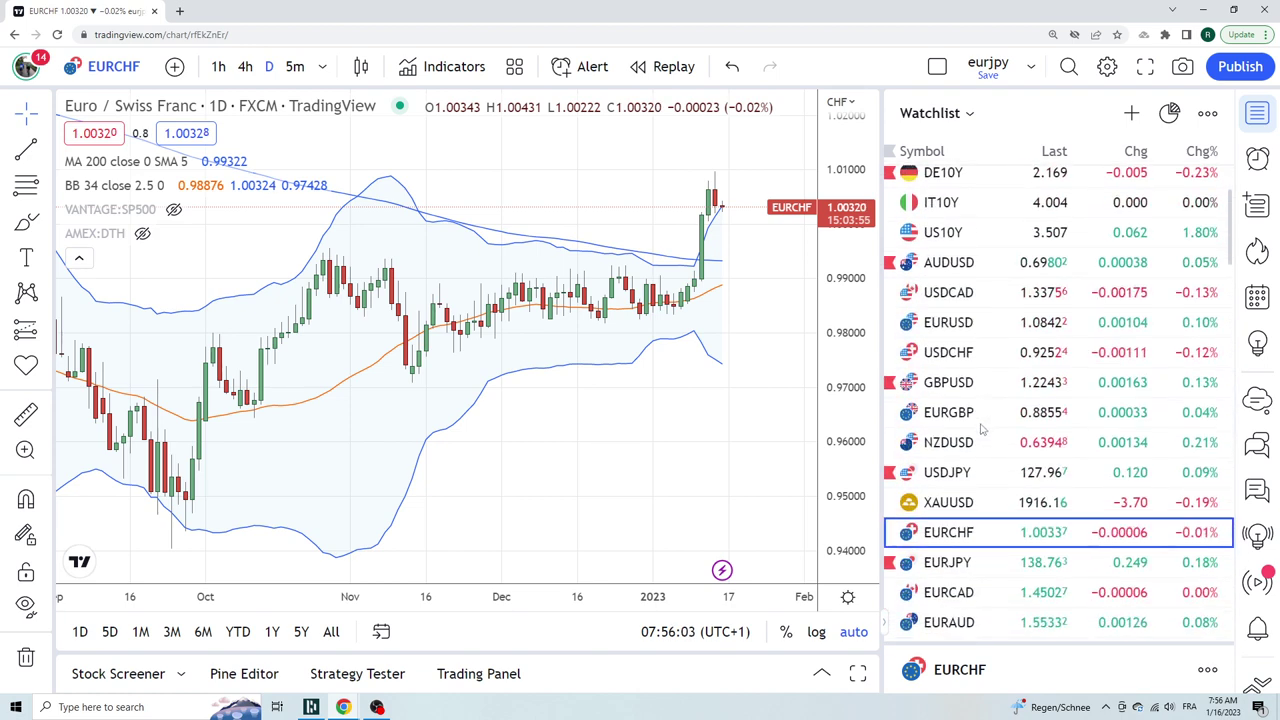
- Load the daily USDCHF FXCM chart from the watchlist
left_click(952, 362)
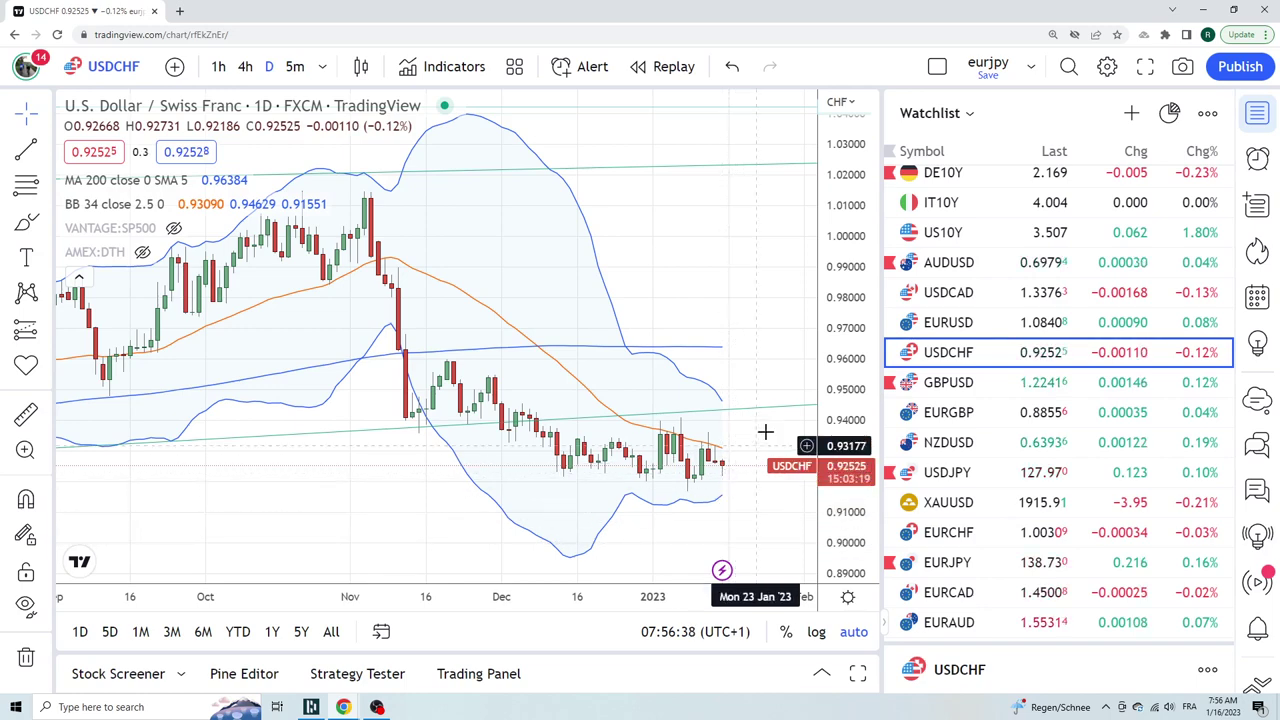
- Load the daily GBPUSD FXCM chart from the watchlist
left_click(968, 383)
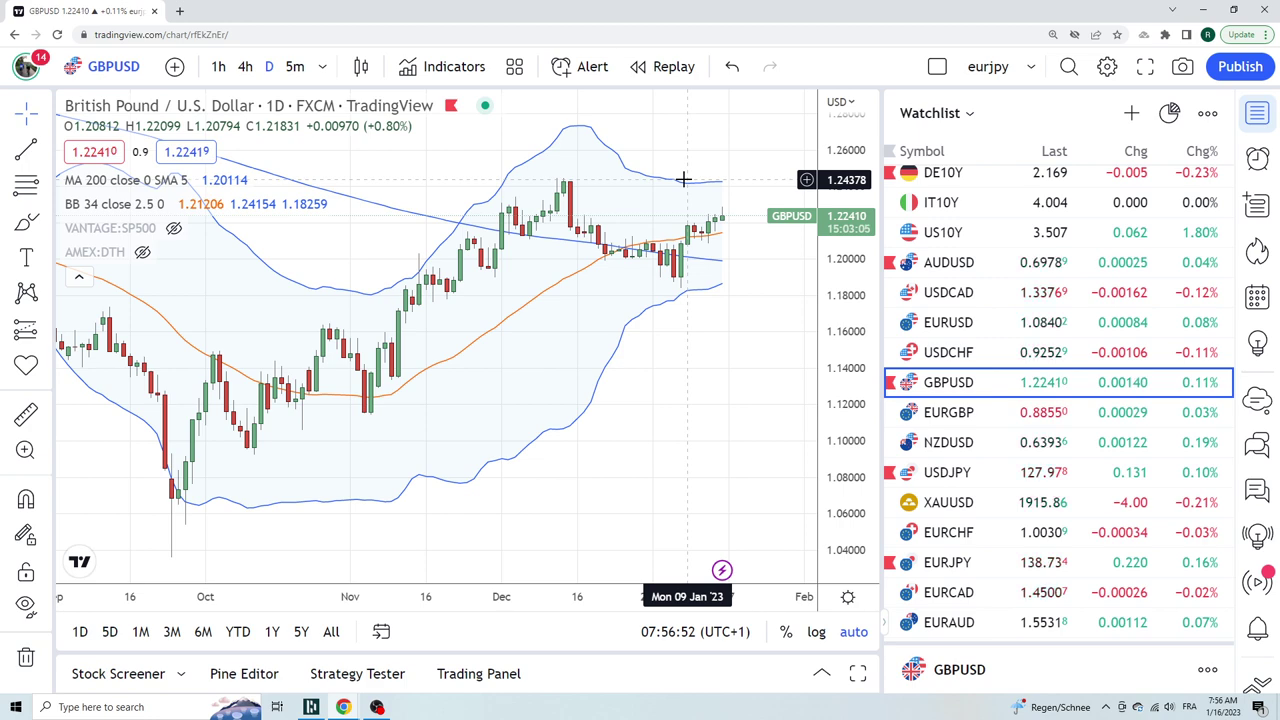
- Load the daily EURGBP chart and shift it to leave space after the latest candles
left_click(962, 418)
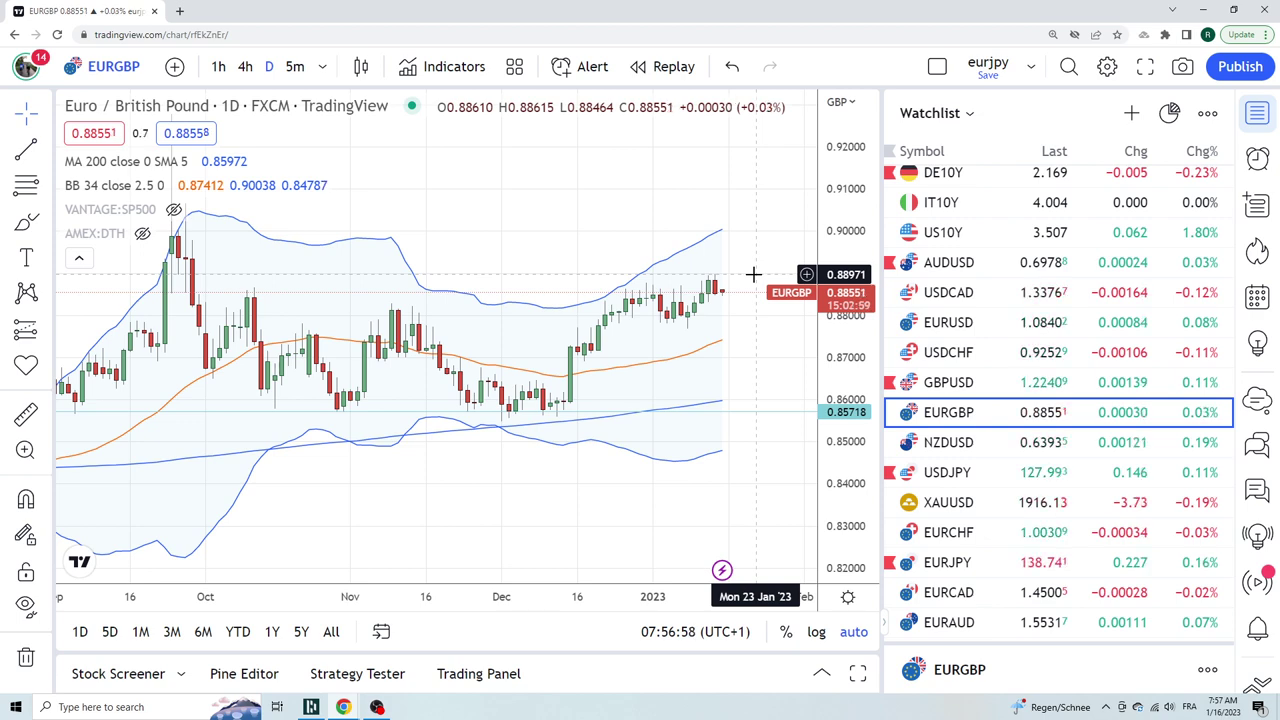
scroll(753, 274, "down", 4)
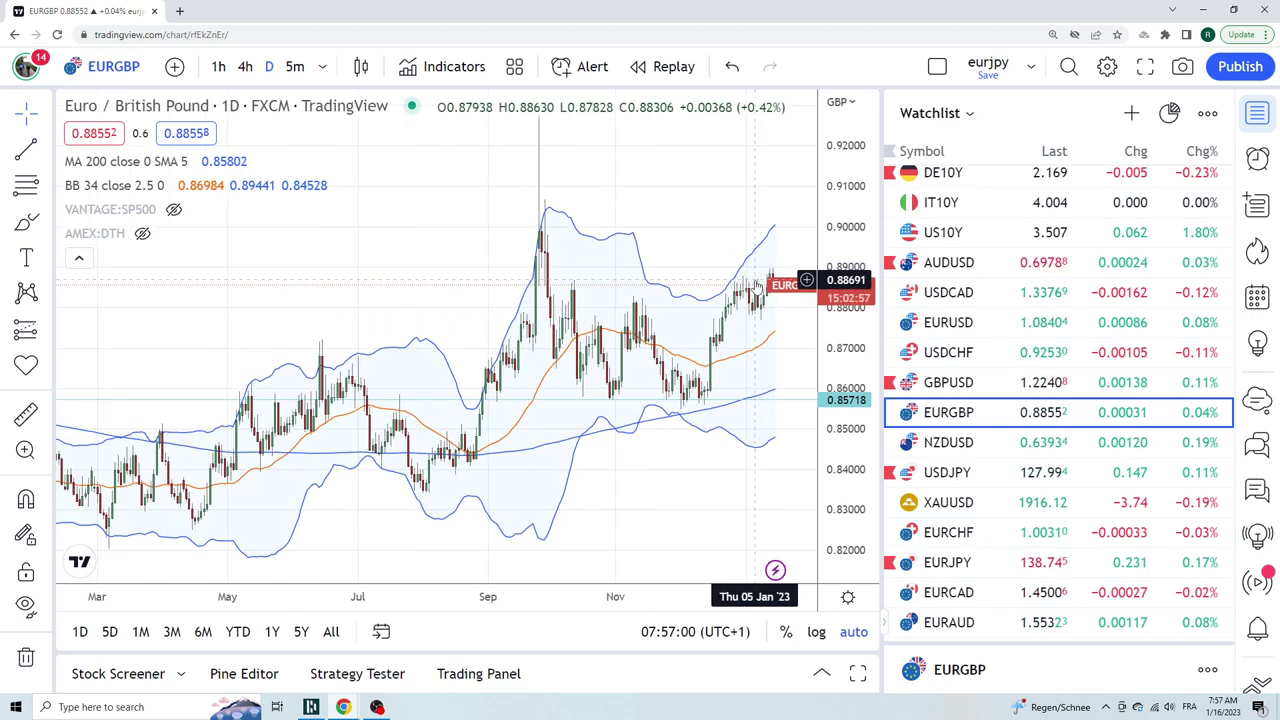
scroll(755, 285, "down", 2)
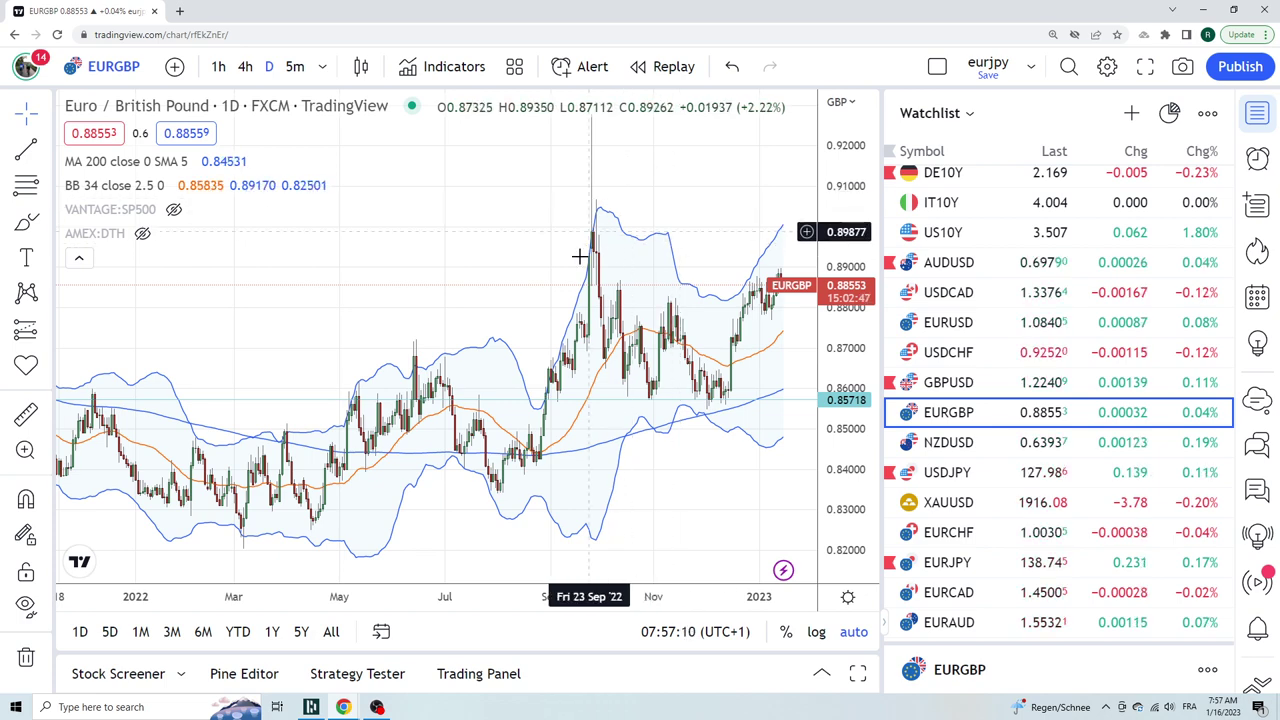
left_click_drag(591, 231, 469, 284)
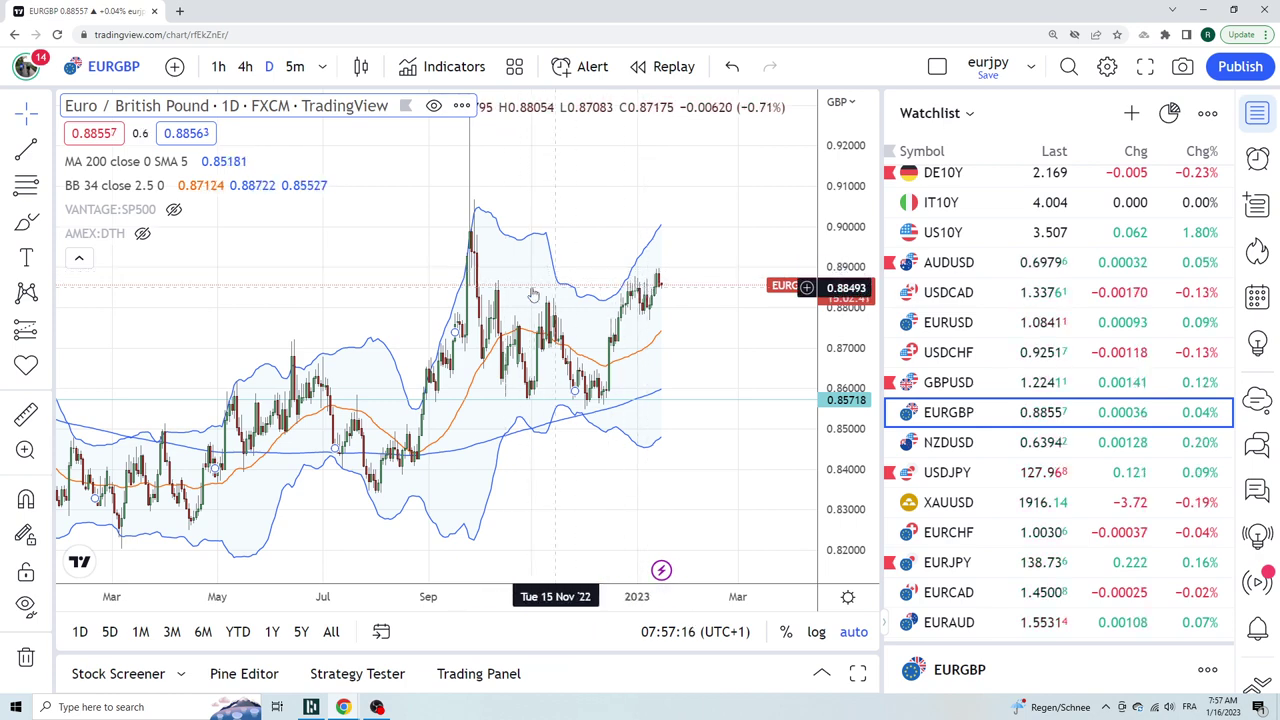
left_click(324, 70)
- Switch EURGBP to the weekly interval and zoom out over its long-term history
left_click(368, 566)
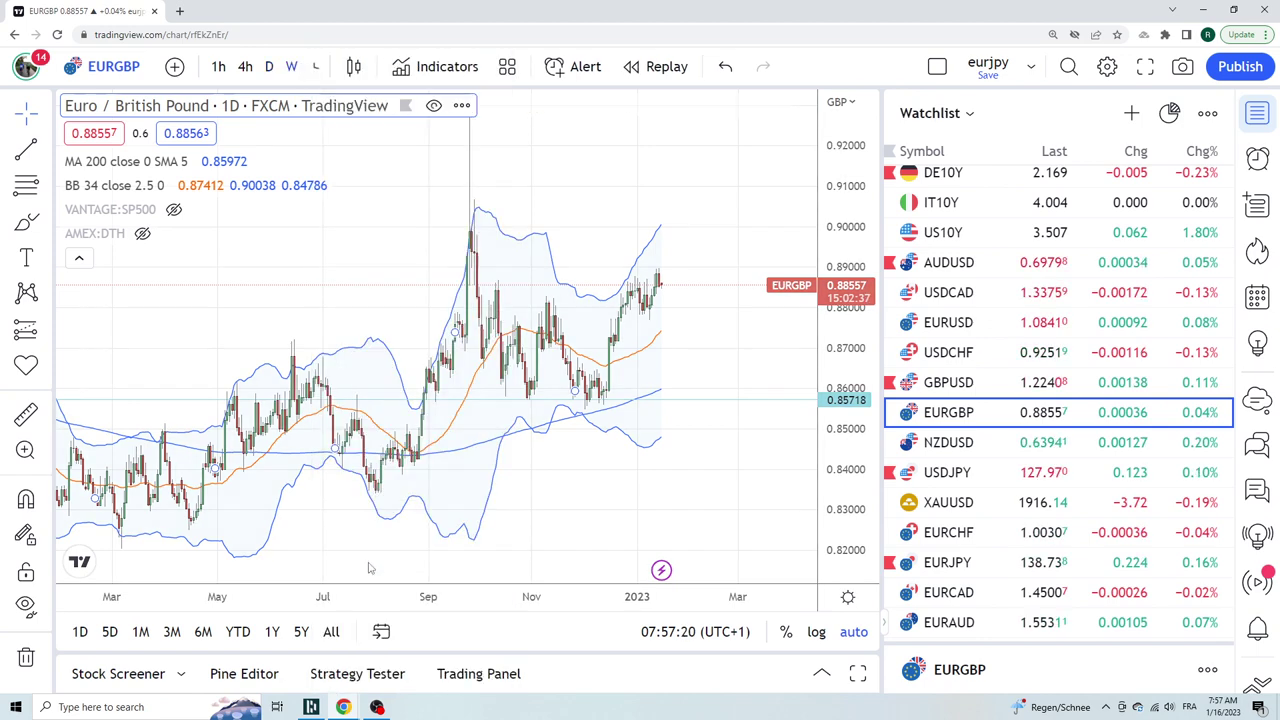
scroll(588, 360, "down", 5)
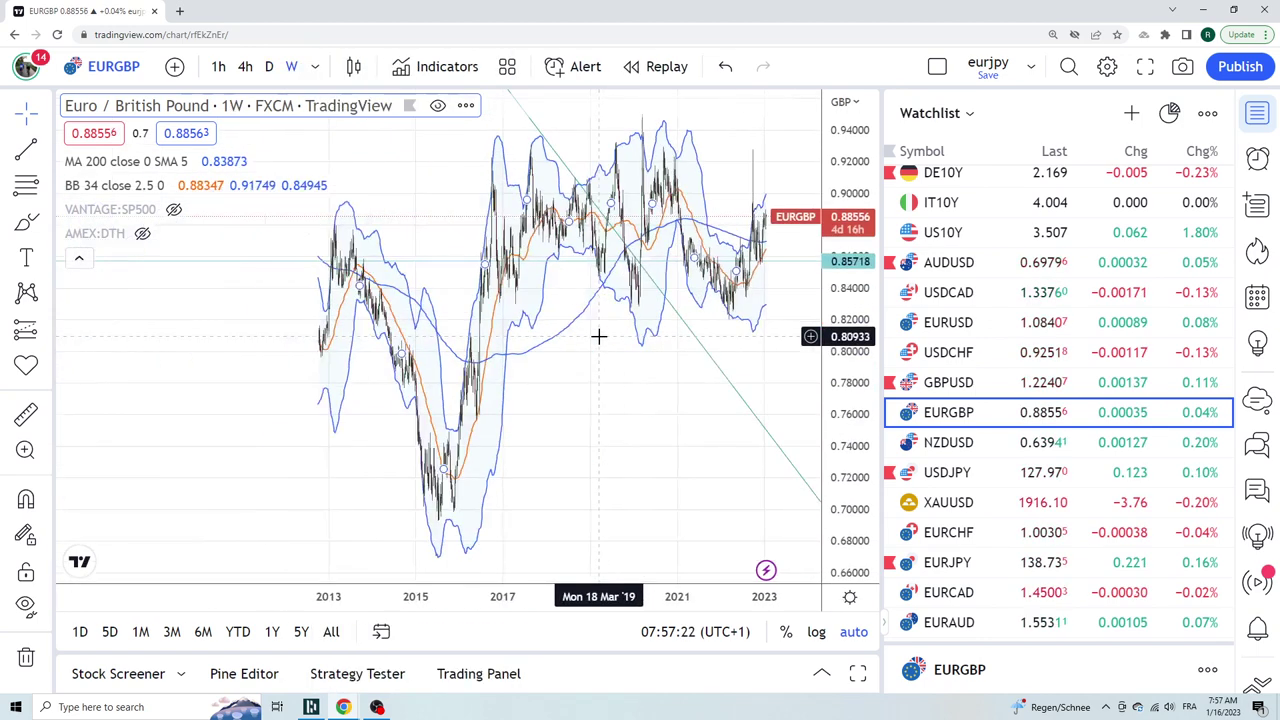
scroll(598, 337, "down", 3)
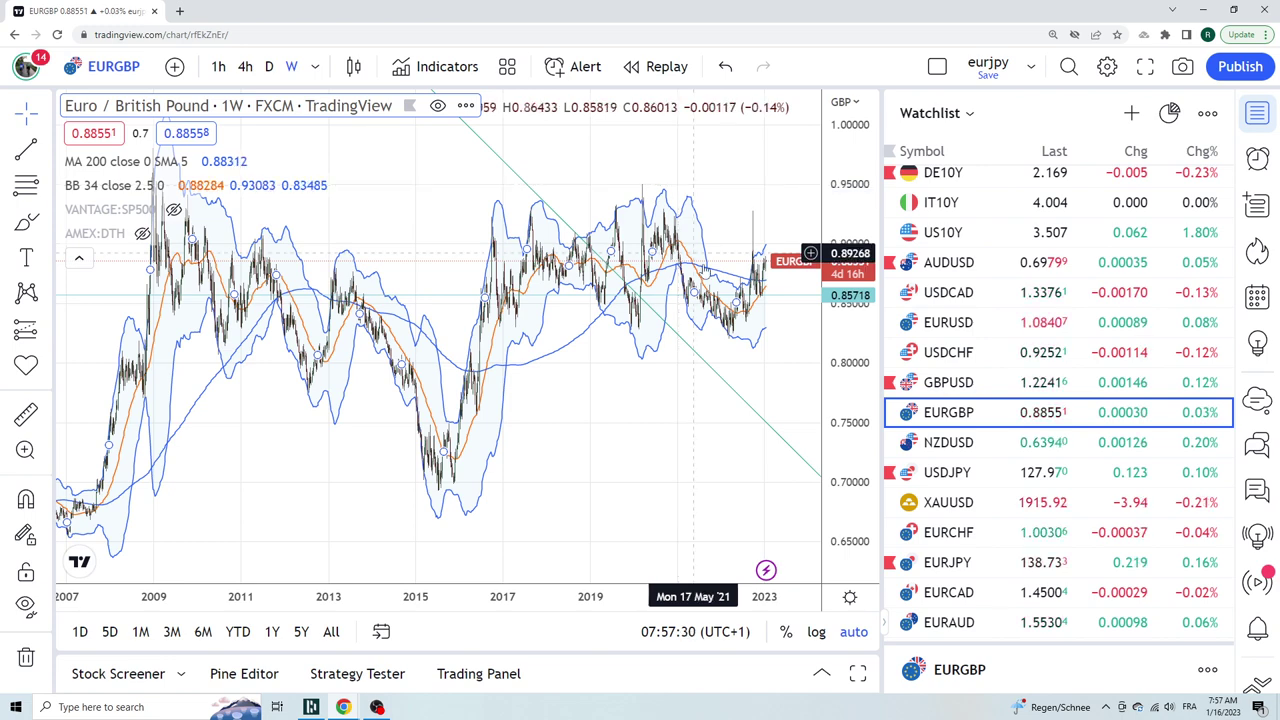
scroll(550, 250, "right", 5)
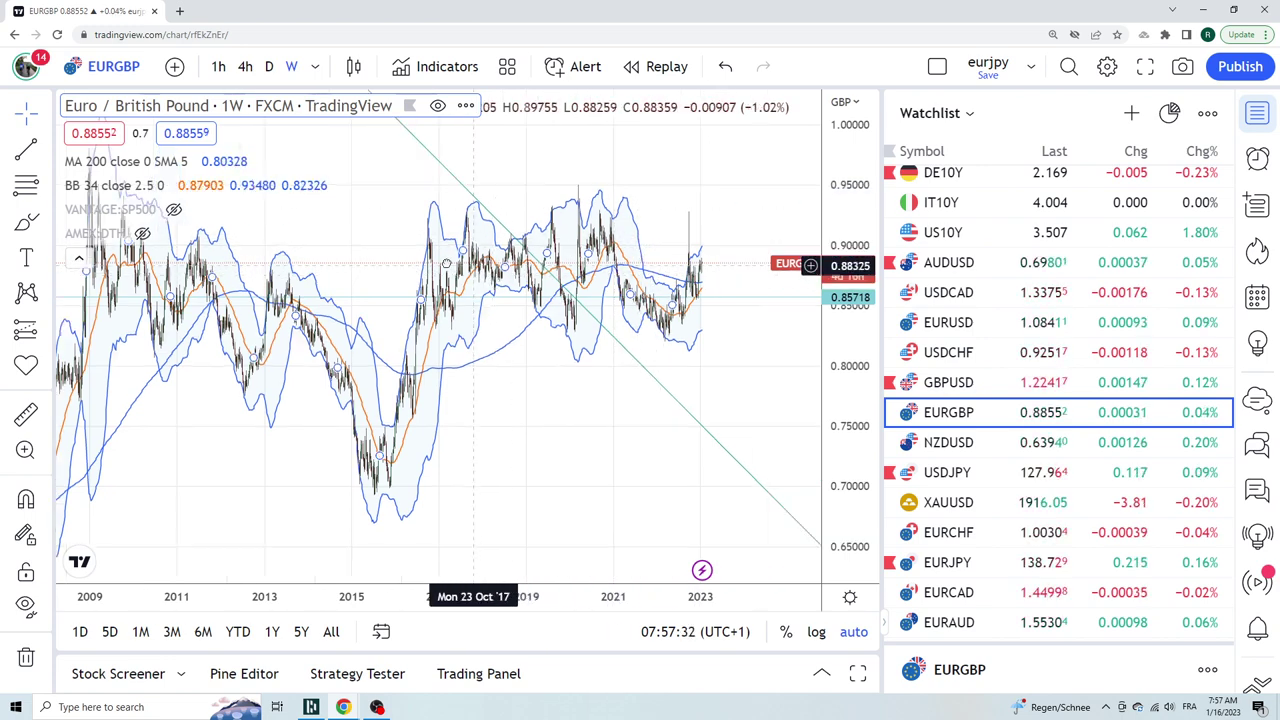
scroll(623, 318, "up", 8)
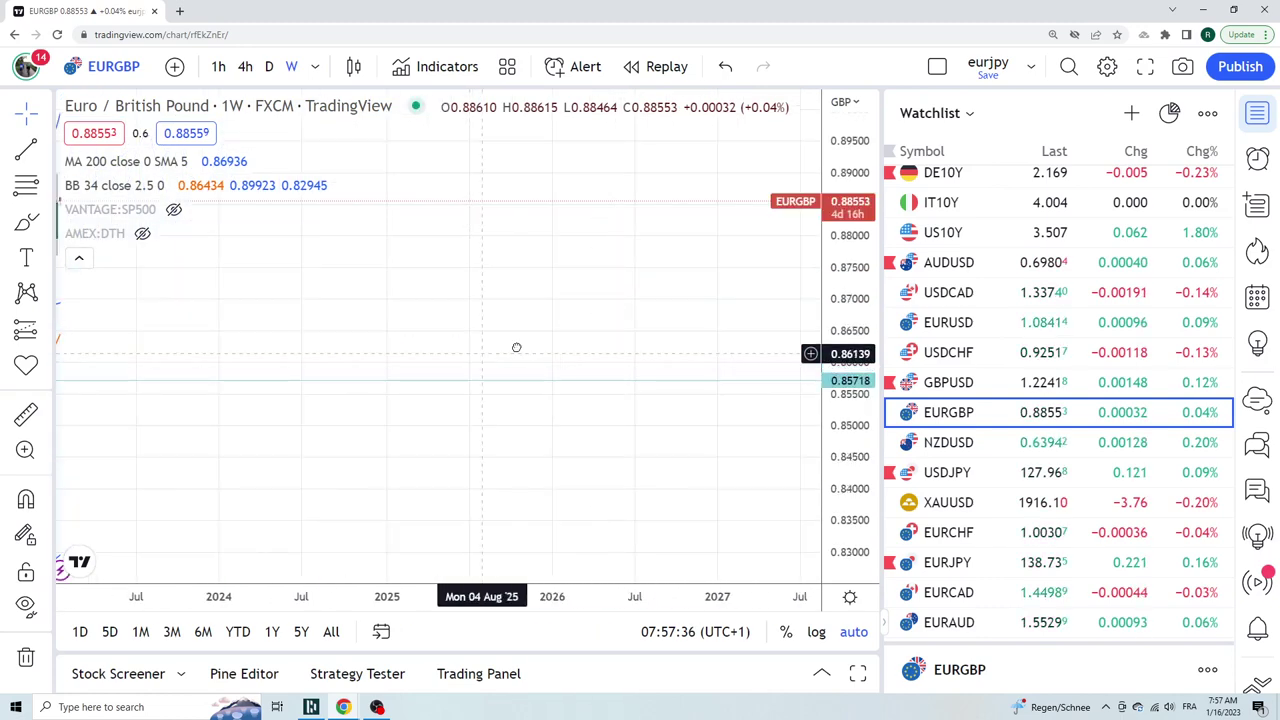
scroll(614, 346, "up", 4)
- Return to daily candles and raise the horizontal level to about 0.8657
key("alt+h")
left_click(537, 380)
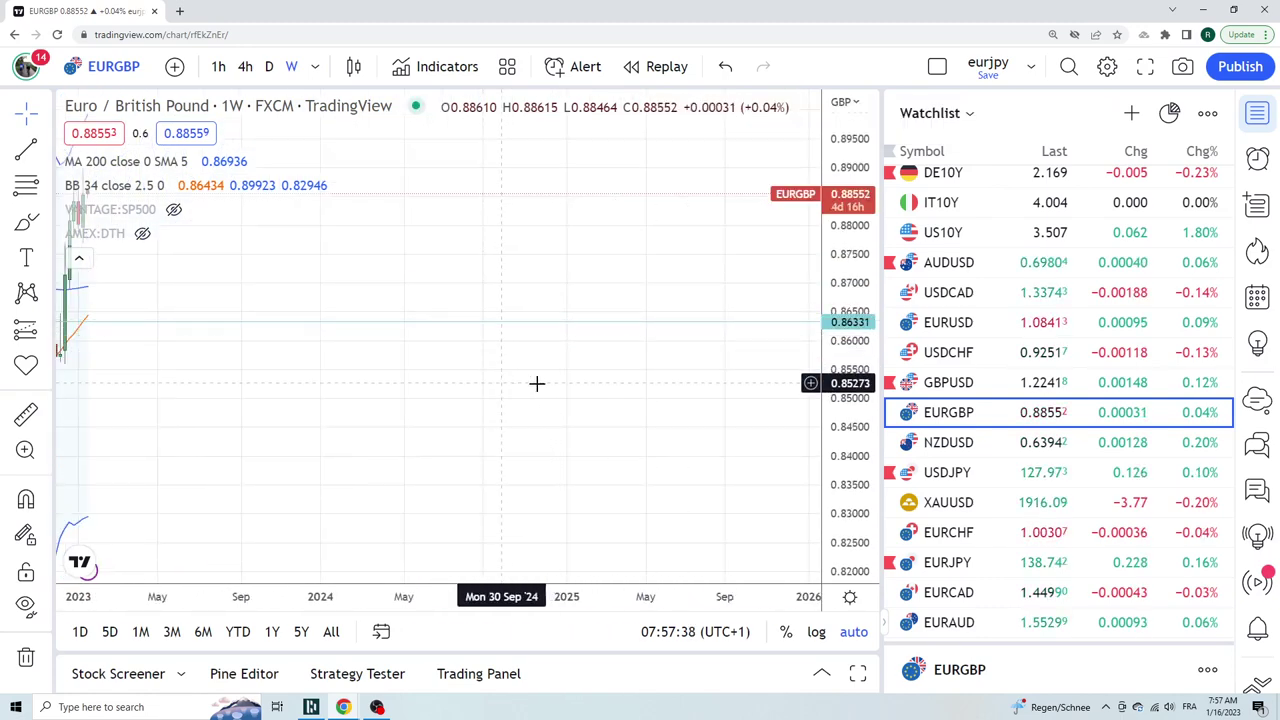
scroll(537, 380, "left", 4)
left_click(268, 67)
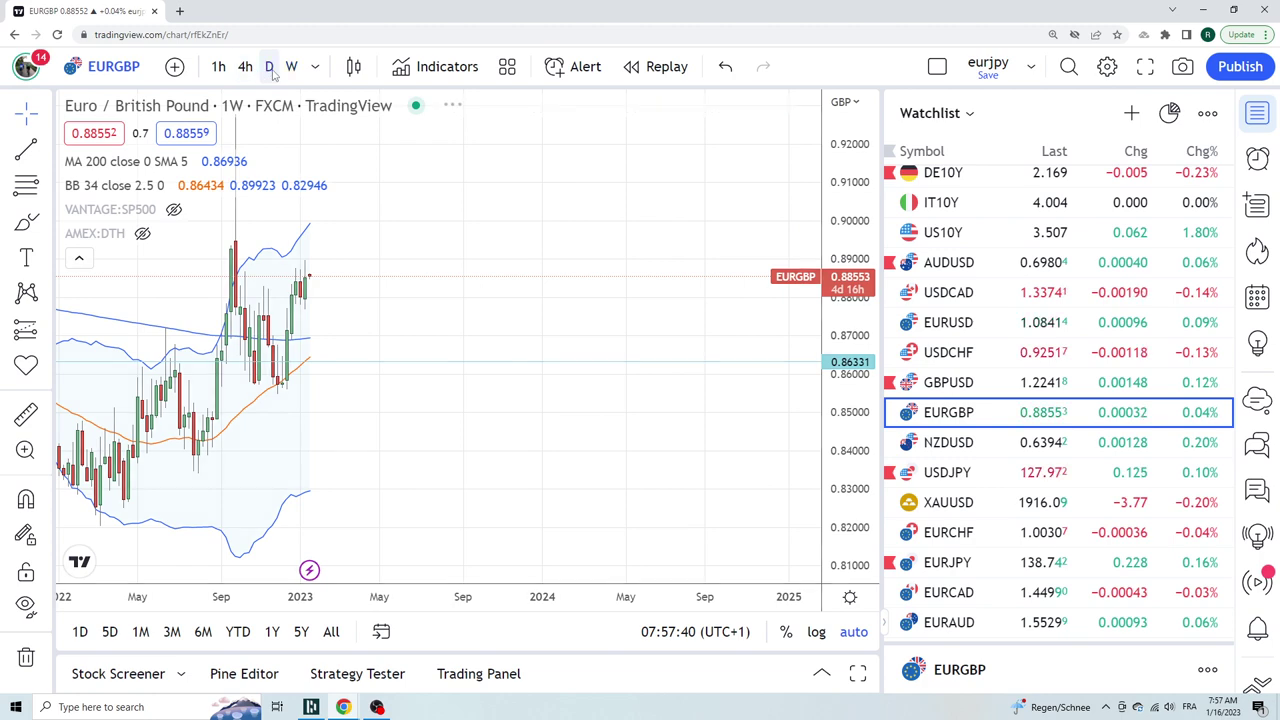
left_click_drag(486, 294, 694, 344)
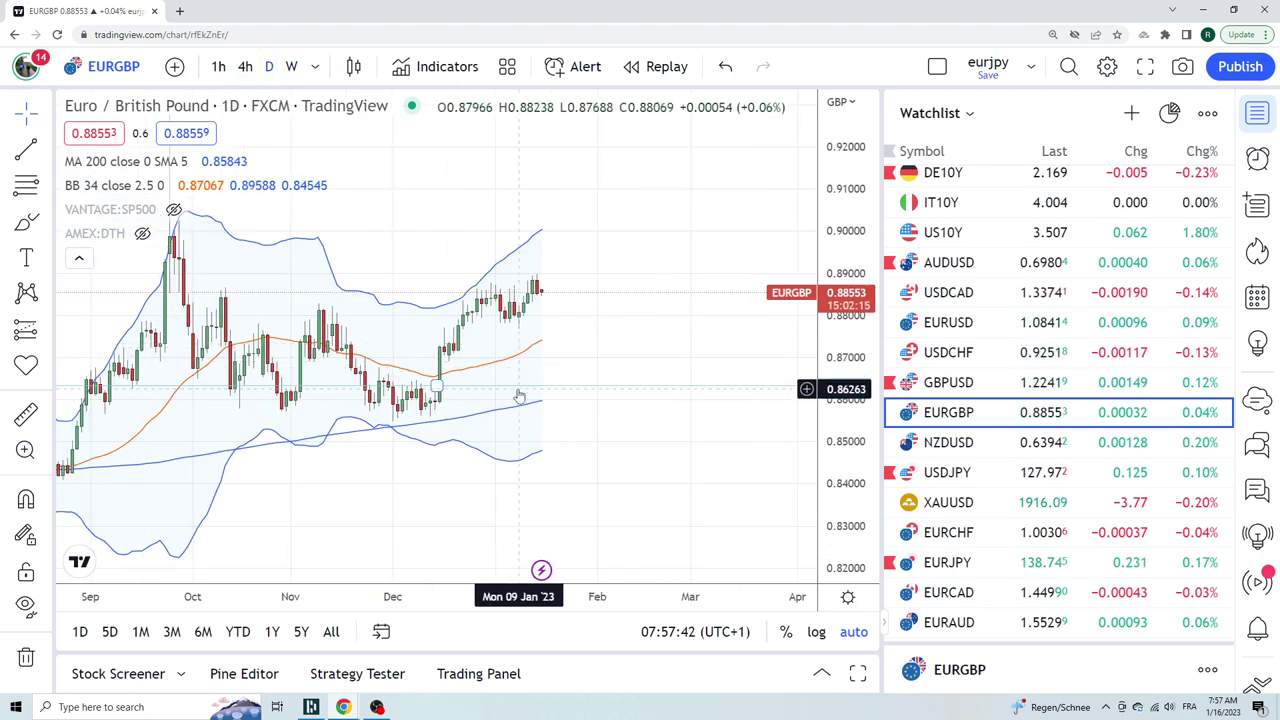
mouse_move(654, 386)
left_mouse_down()
mouse_move(729, 374)
mouse_move(699, 376)
left_mouse_up()
left_click(699, 364)
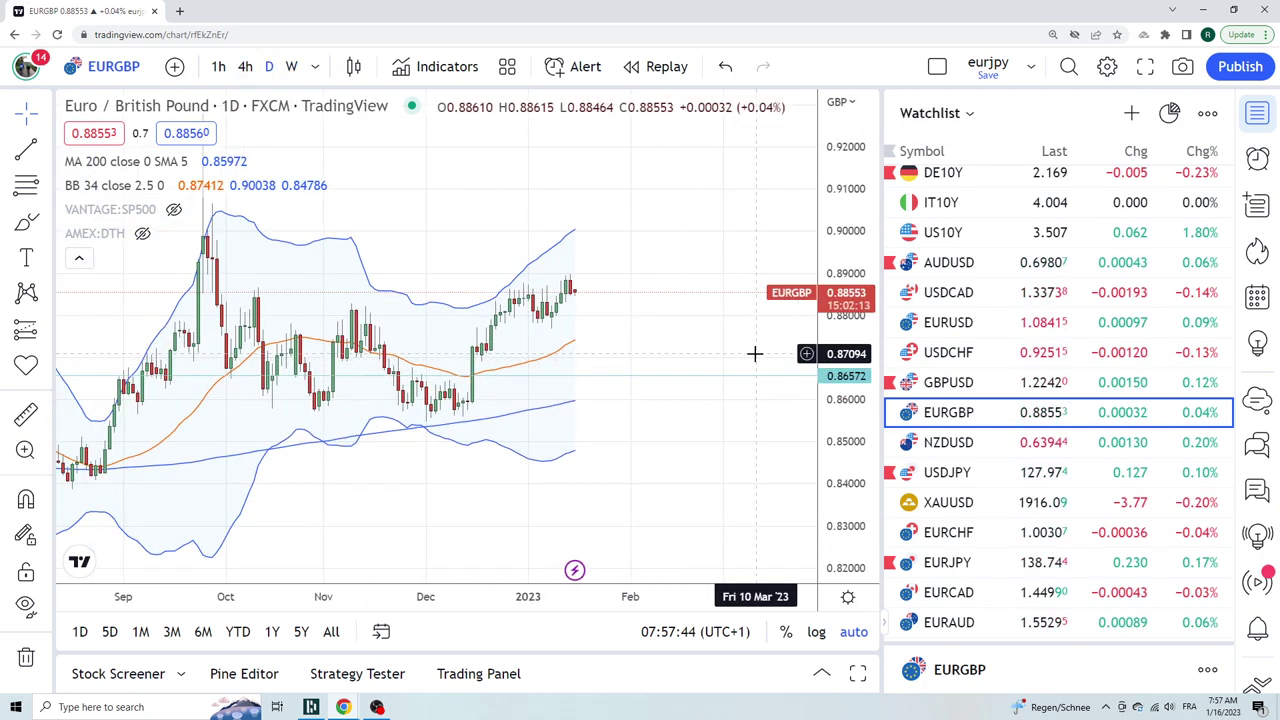
- Load the NZDUSD daily chart and pan it back so history from July is visible
left_click(960, 442)
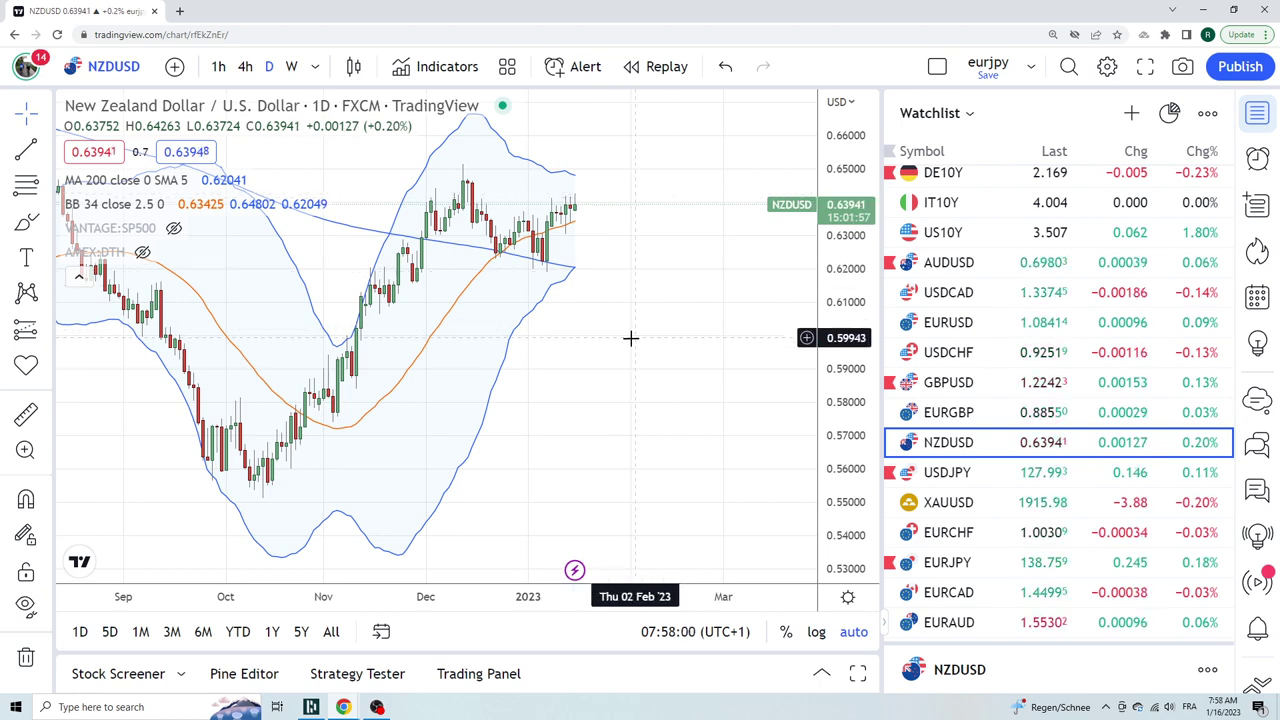
left_click_drag(631, 337, 777, 337)
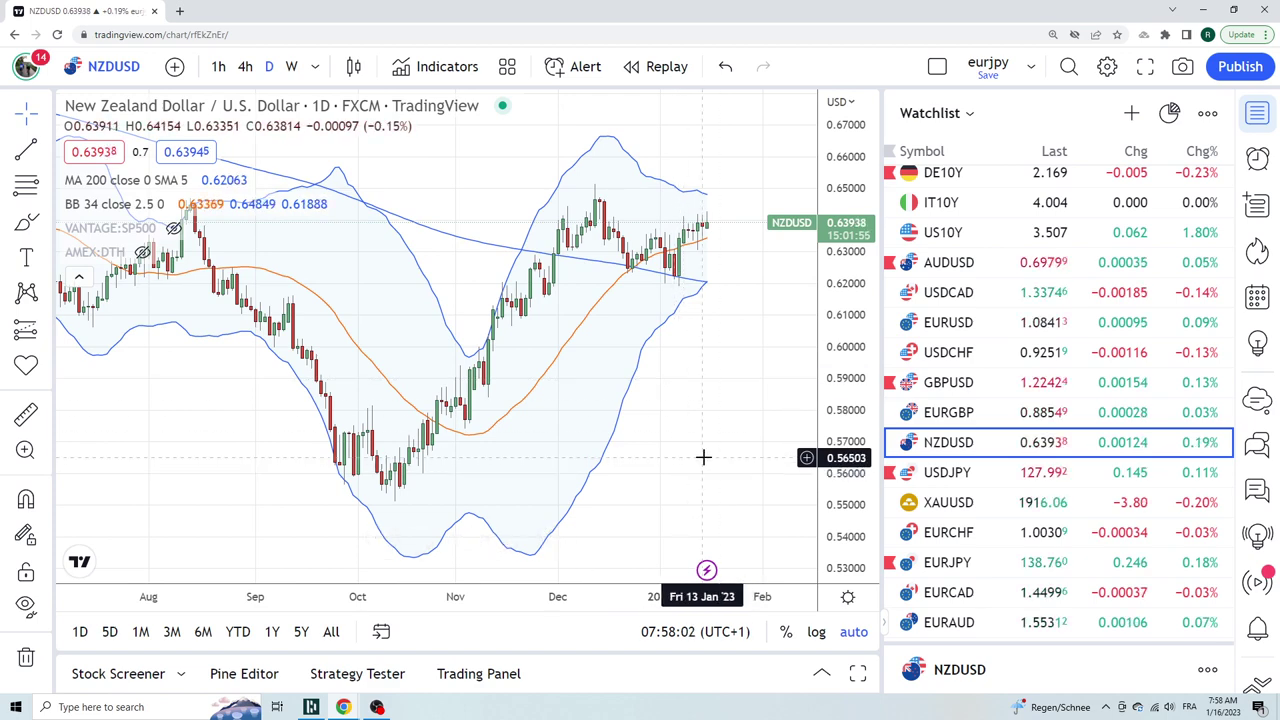
left_click_drag(703, 457, 743, 434)
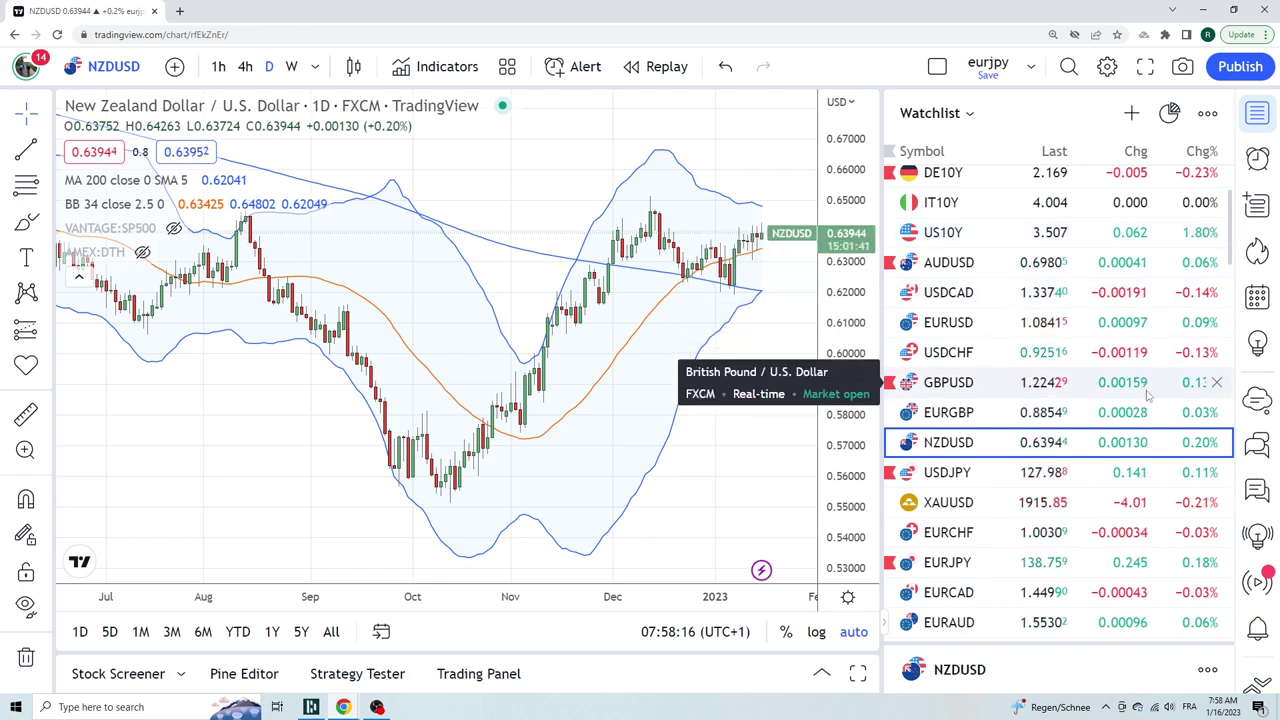
- Load the USDJPY daily FXCM chart with MA 200 and BB 34 overlays
left_click(949, 478)
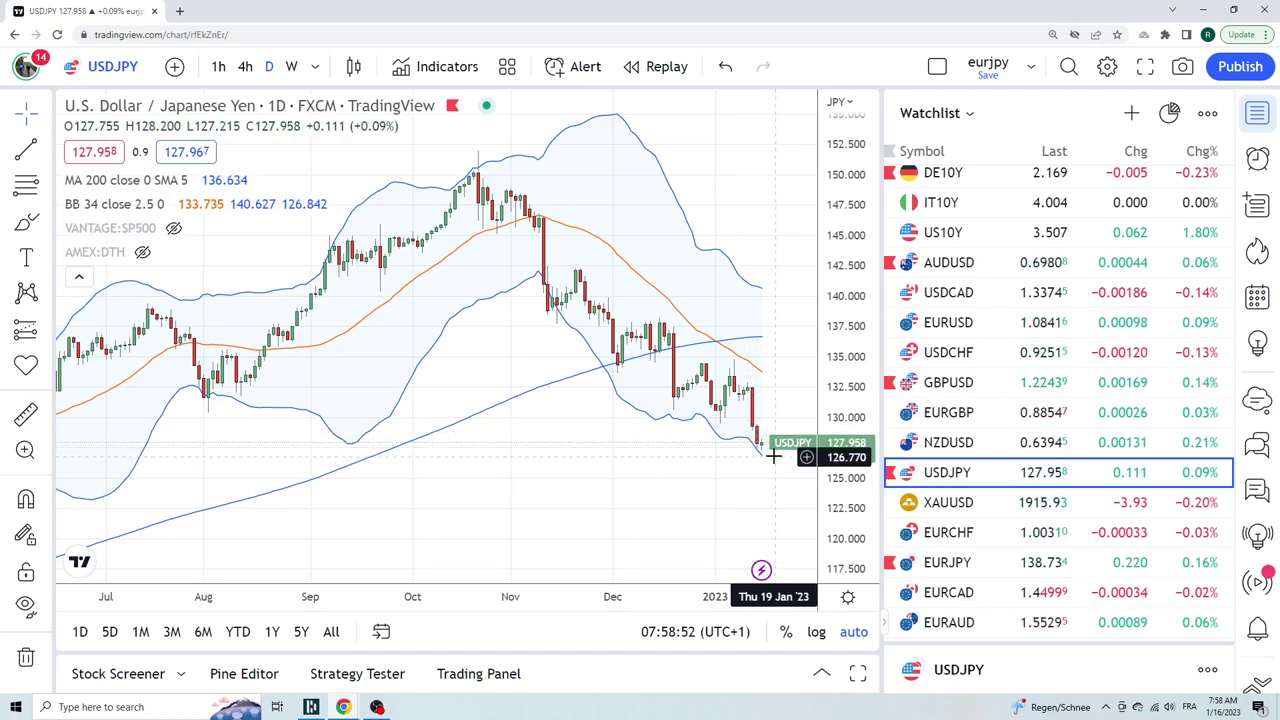
scroll(765, 450, "down", 3)
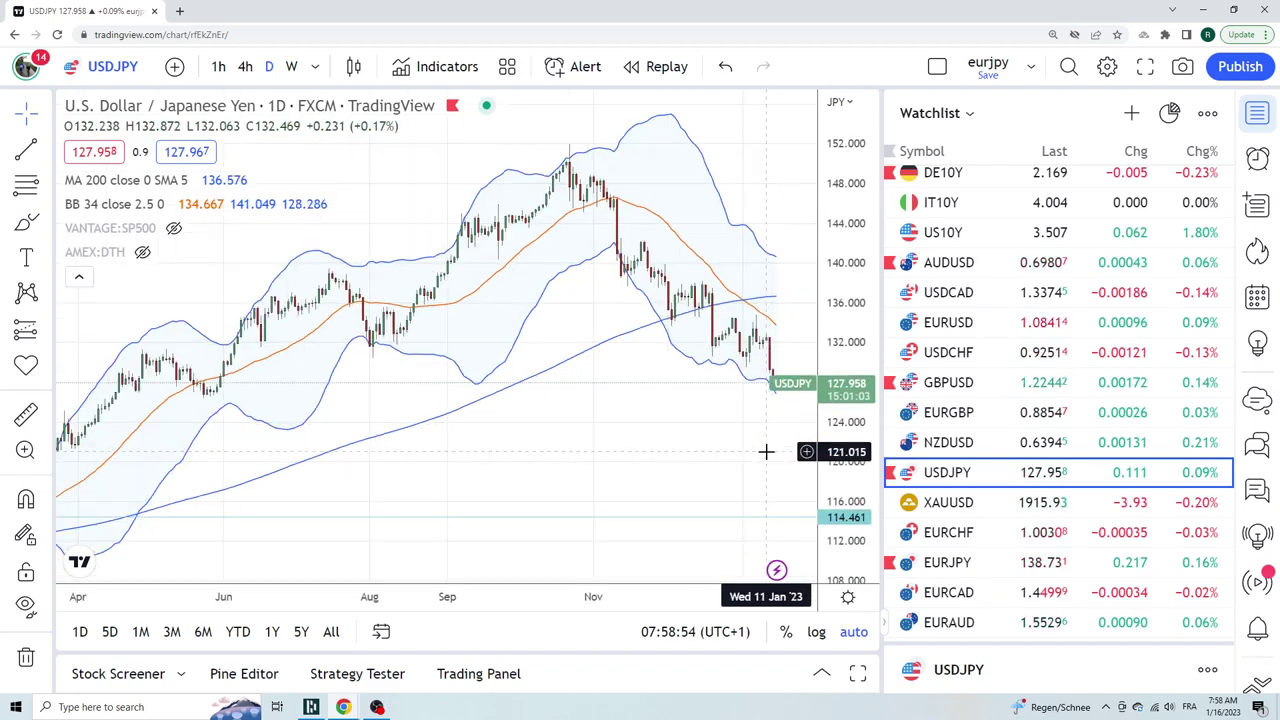
scroll(765, 450, "up", 2)
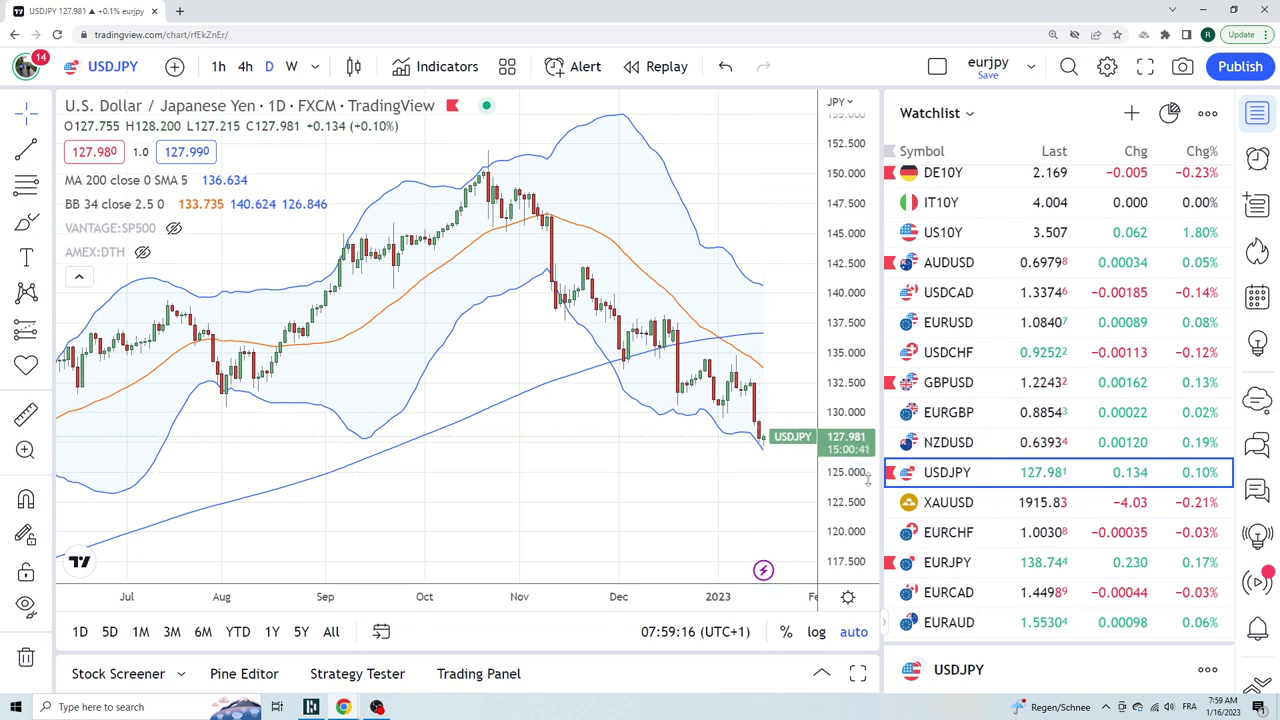
scroll(988, 480, "down", 3)
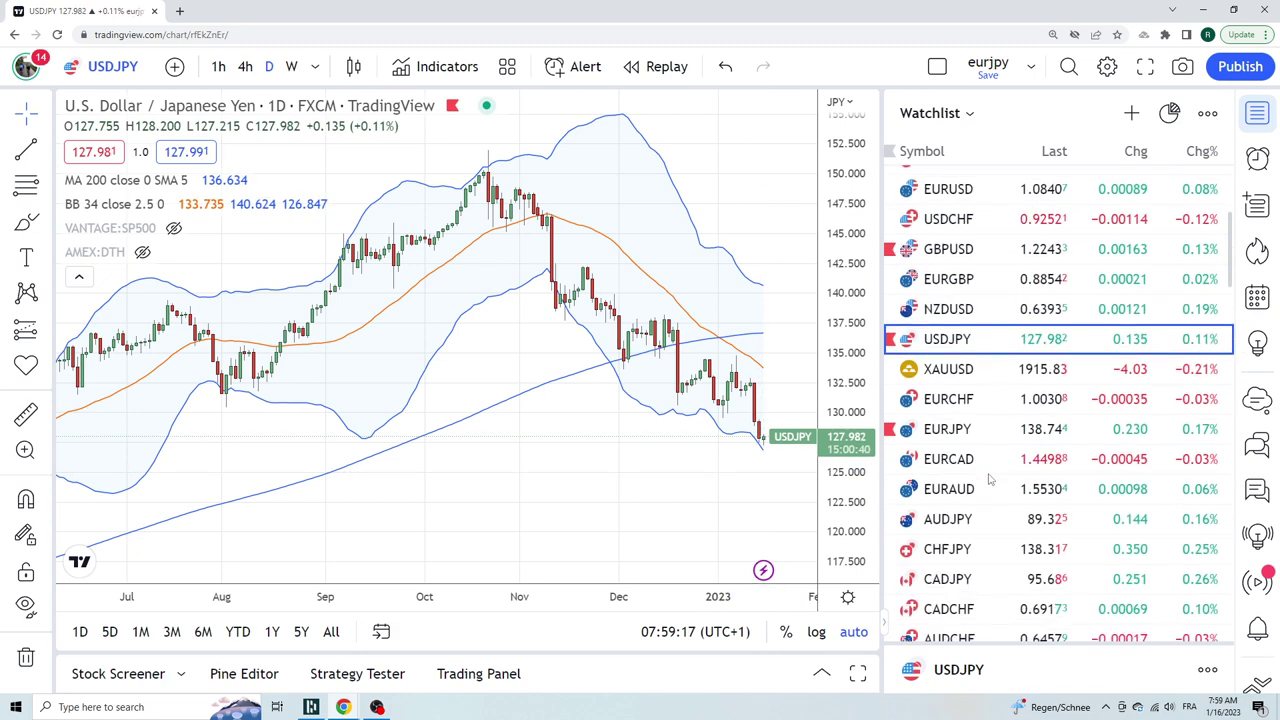
- Switch to the CHFJPY daily FXCM chart, keeping MA 200 and BB 34
left_click(950, 551)
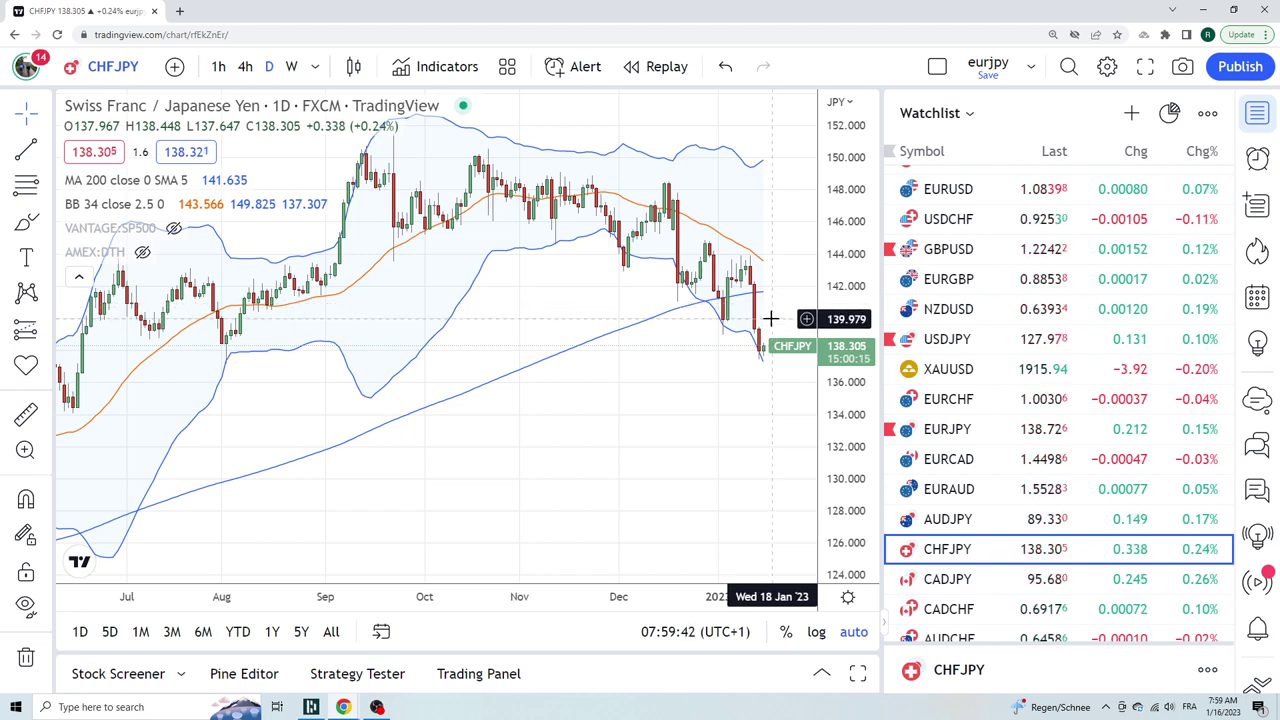
- Load the XAUUSD gold daily chart and pan it to leave space after the latest candles
left_click(963, 370)
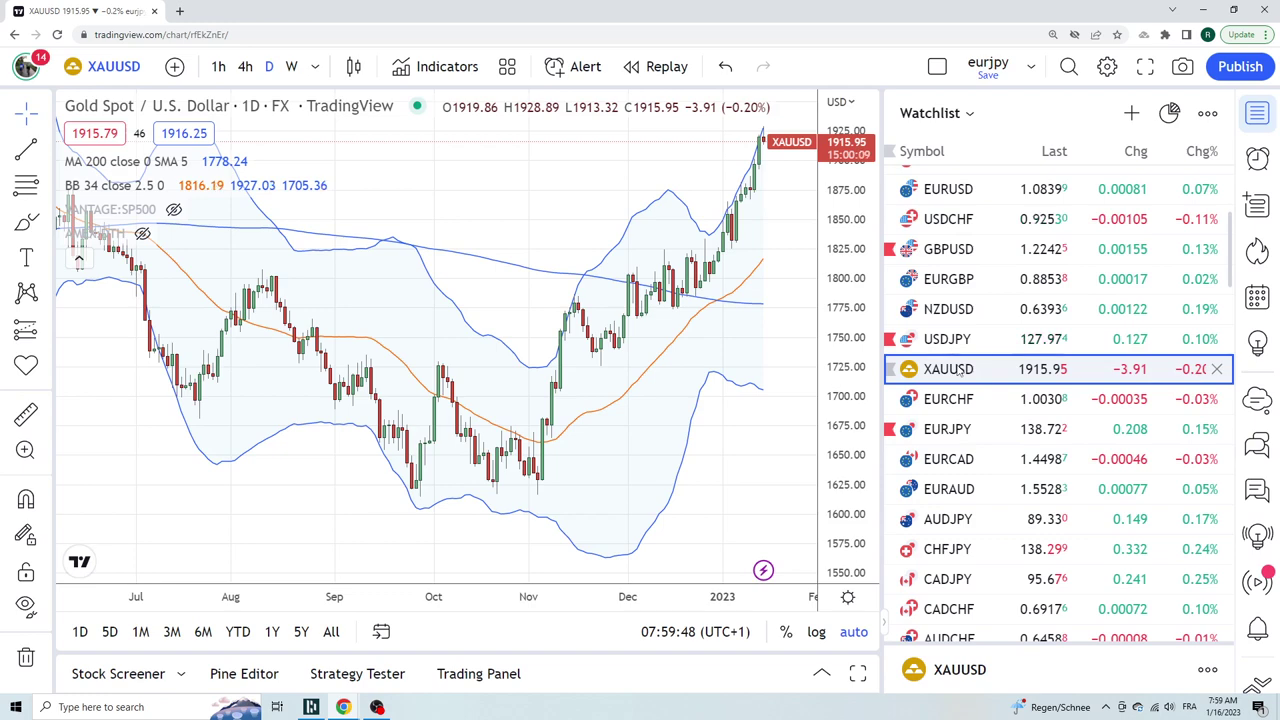
left_click_drag(677, 329, 557, 334)
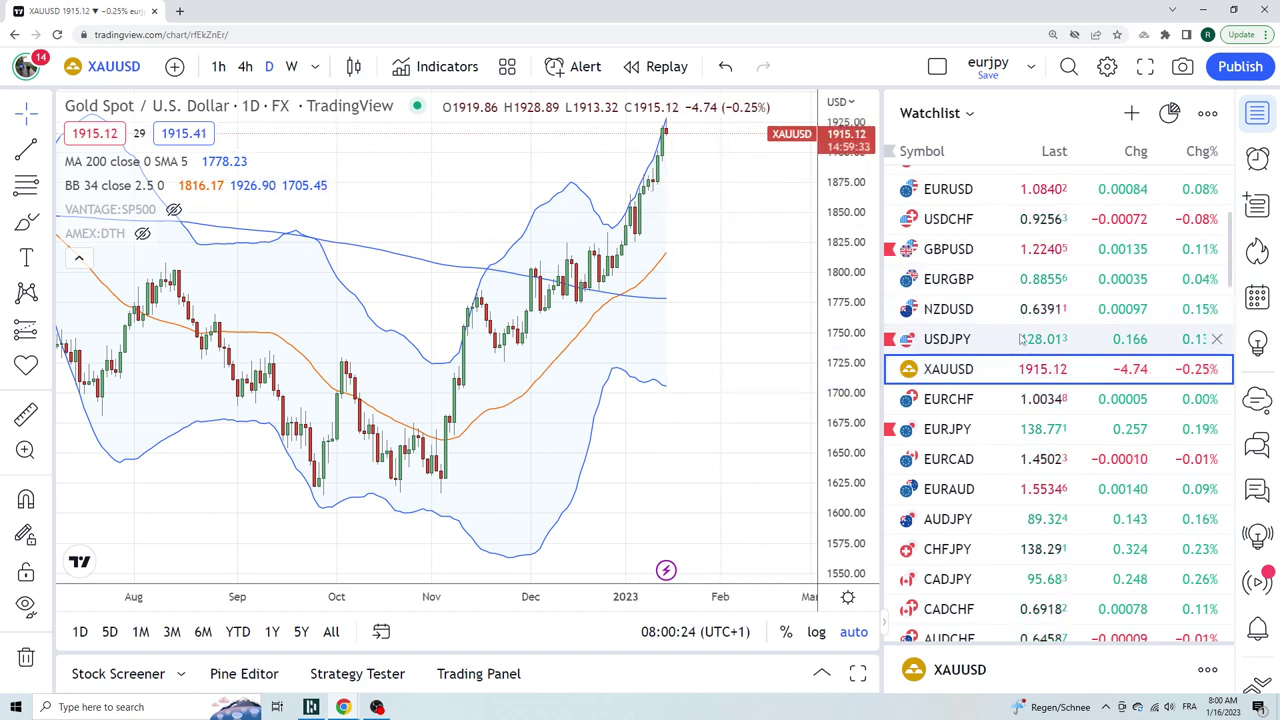
- Flip through EURJPY, EURCAD, EURAUD, AUDJPY and CHFJPY, then settle on the AUDCHF daily chart
left_click(960, 432)
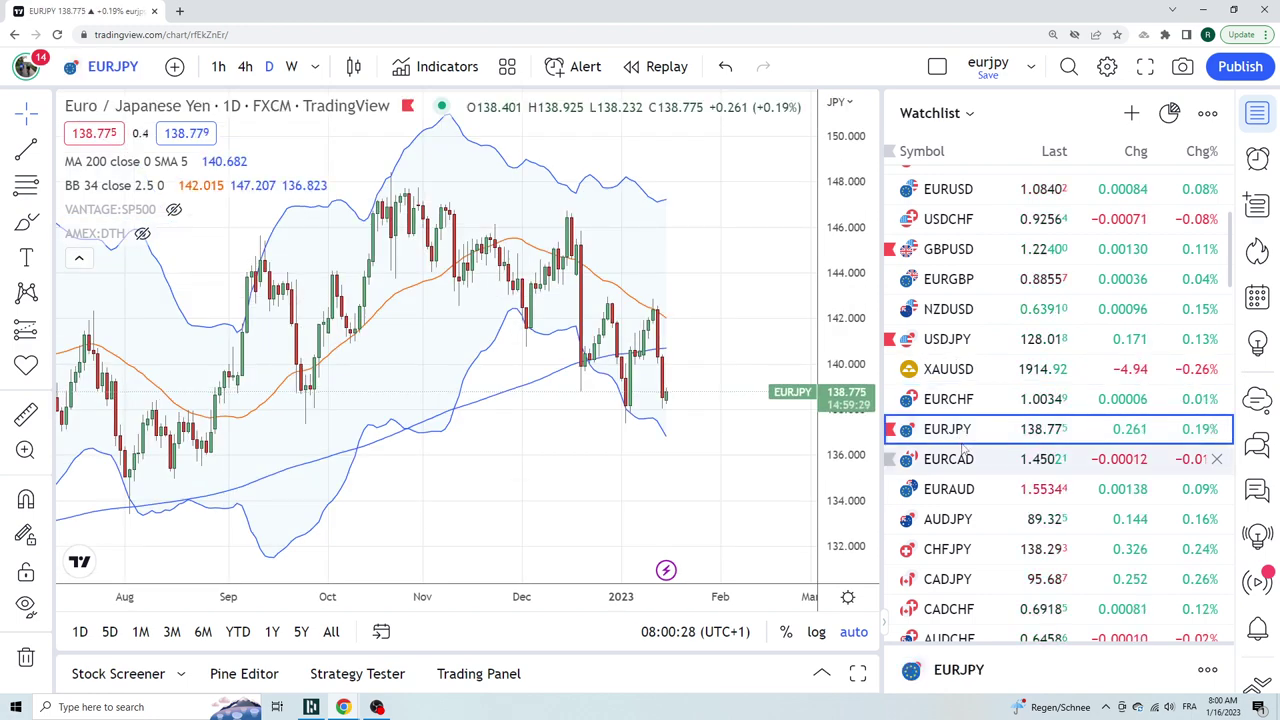
left_click(965, 468)
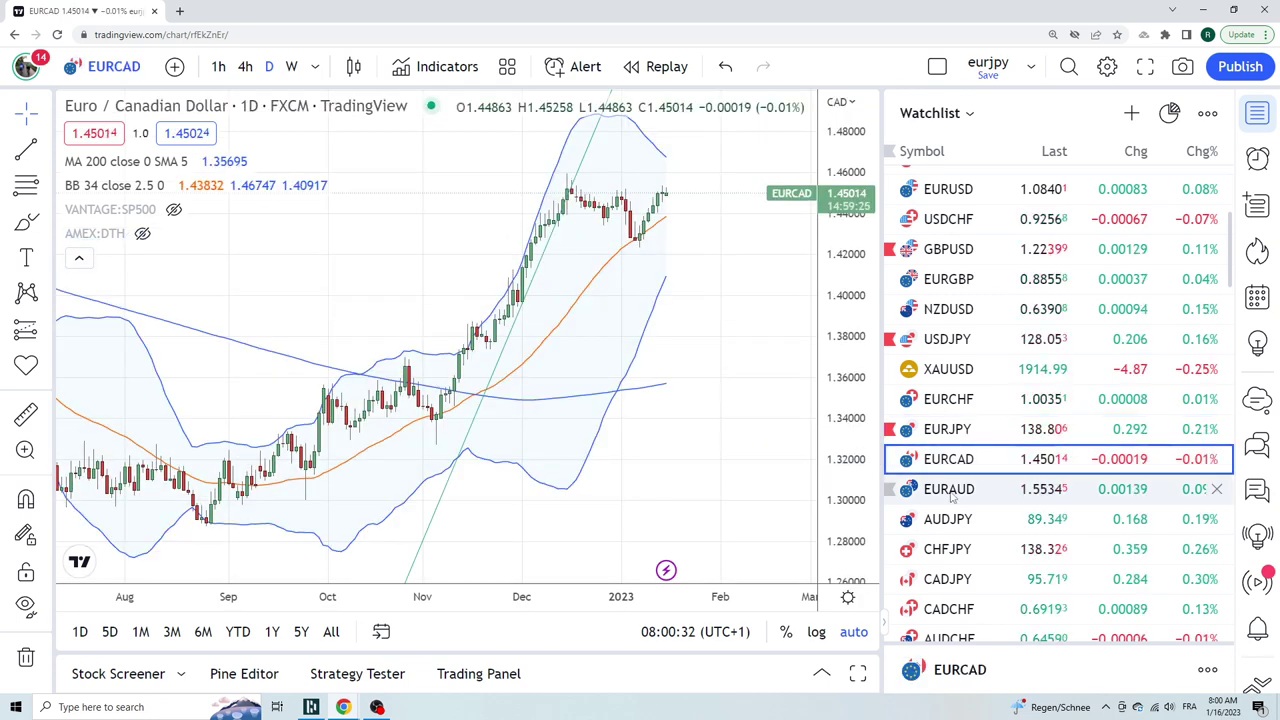
left_click(952, 494)
left_click(950, 519)
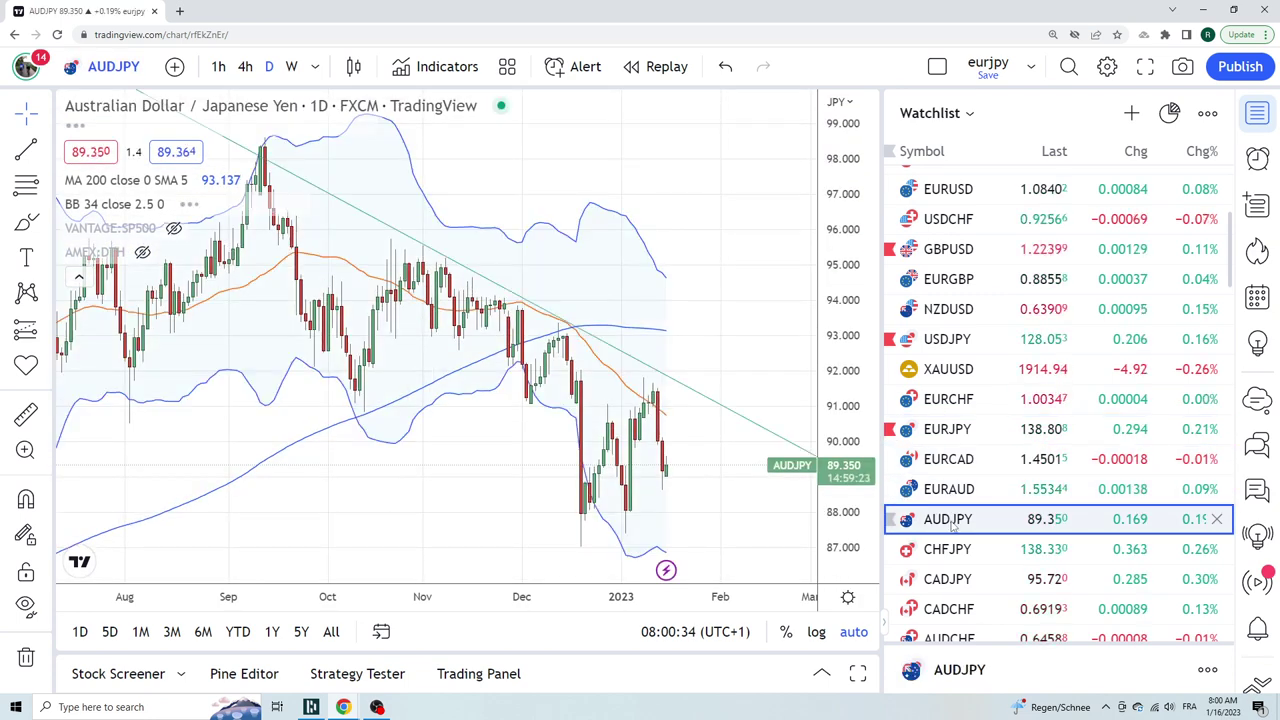
left_click(952, 549)
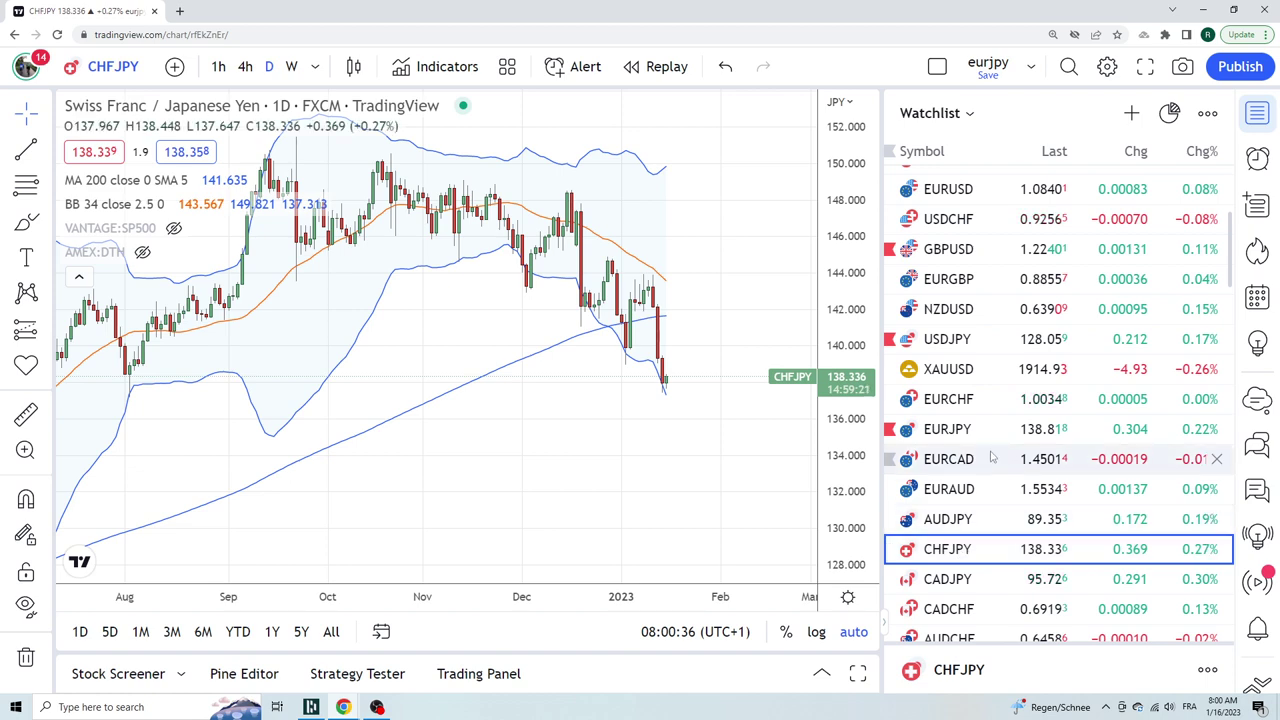
scroll(980, 456, "down", 2)
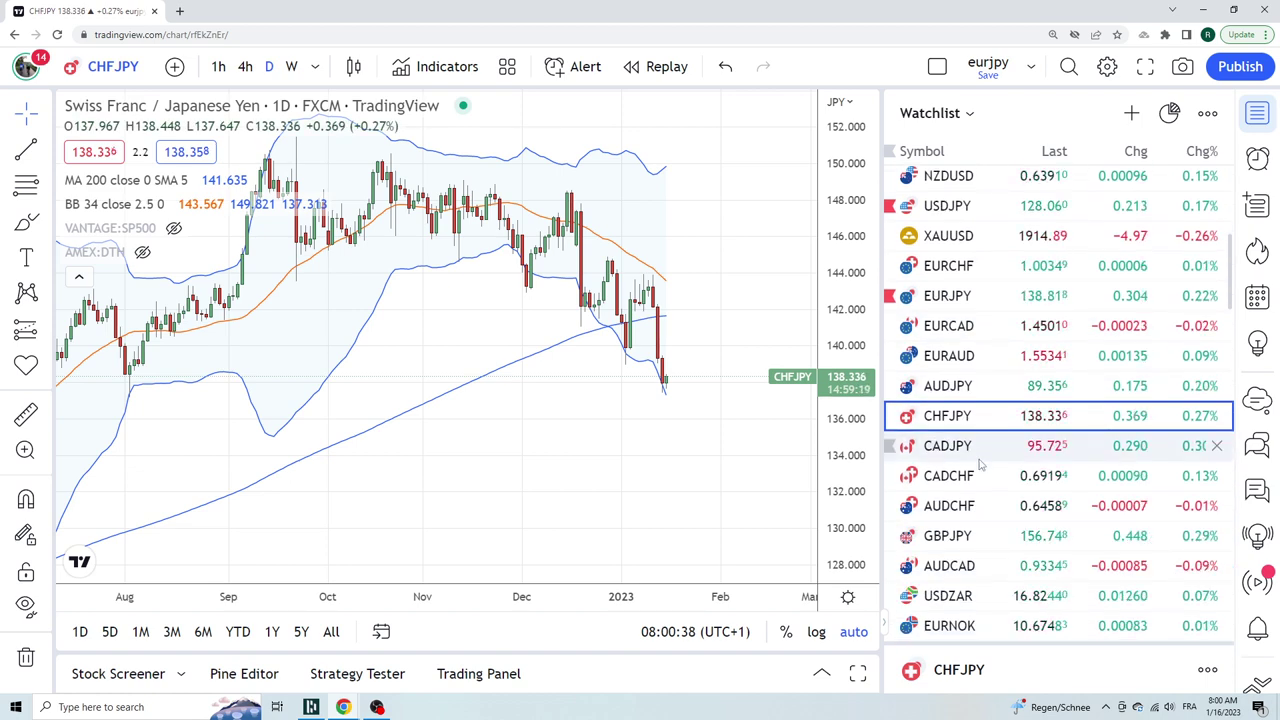
left_click(950, 505)
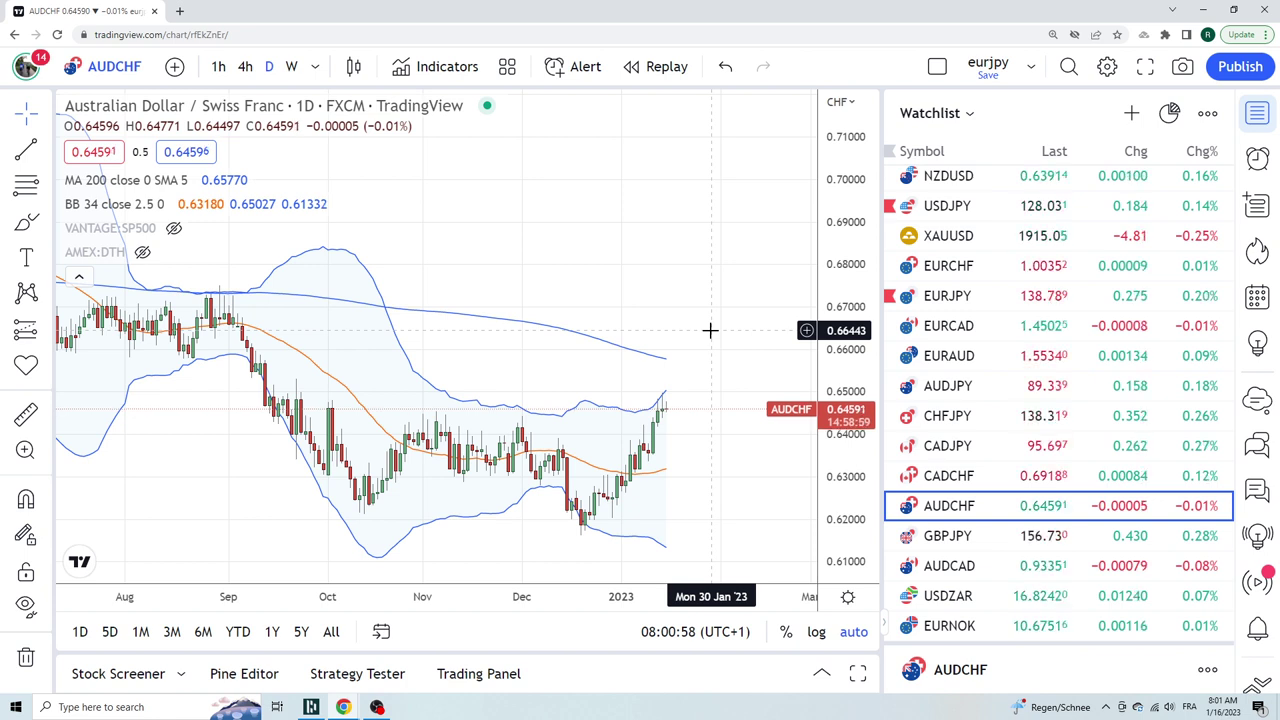
- Scroll down the watchlist and load the USDMXN chart
scroll(1002, 380, "down", 1)
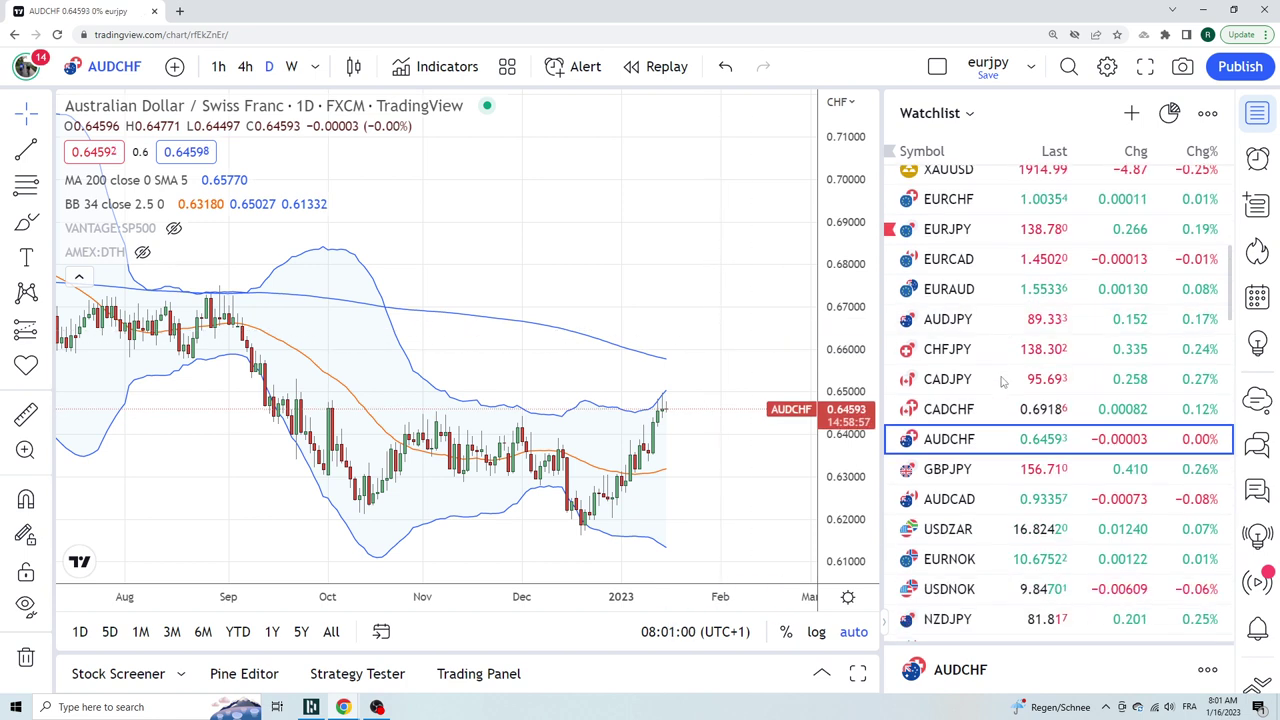
scroll(1002, 380, "down", 1)
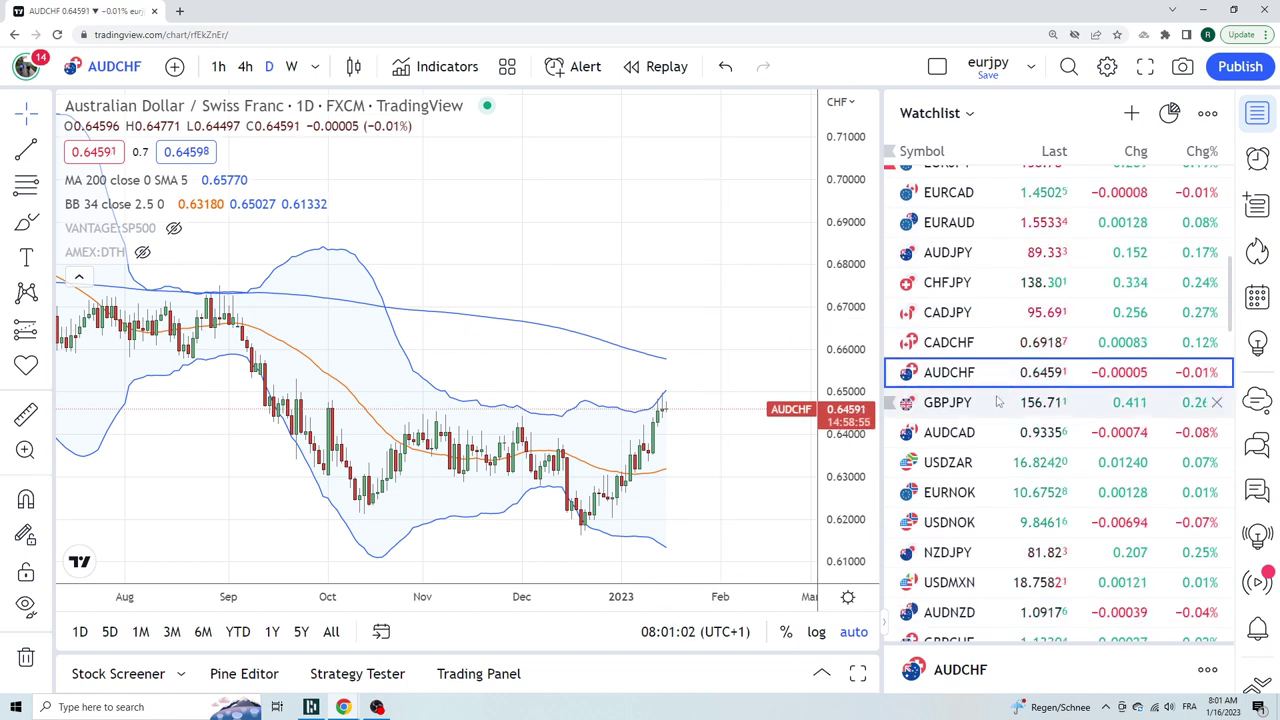
scroll(968, 400, "down", 2)
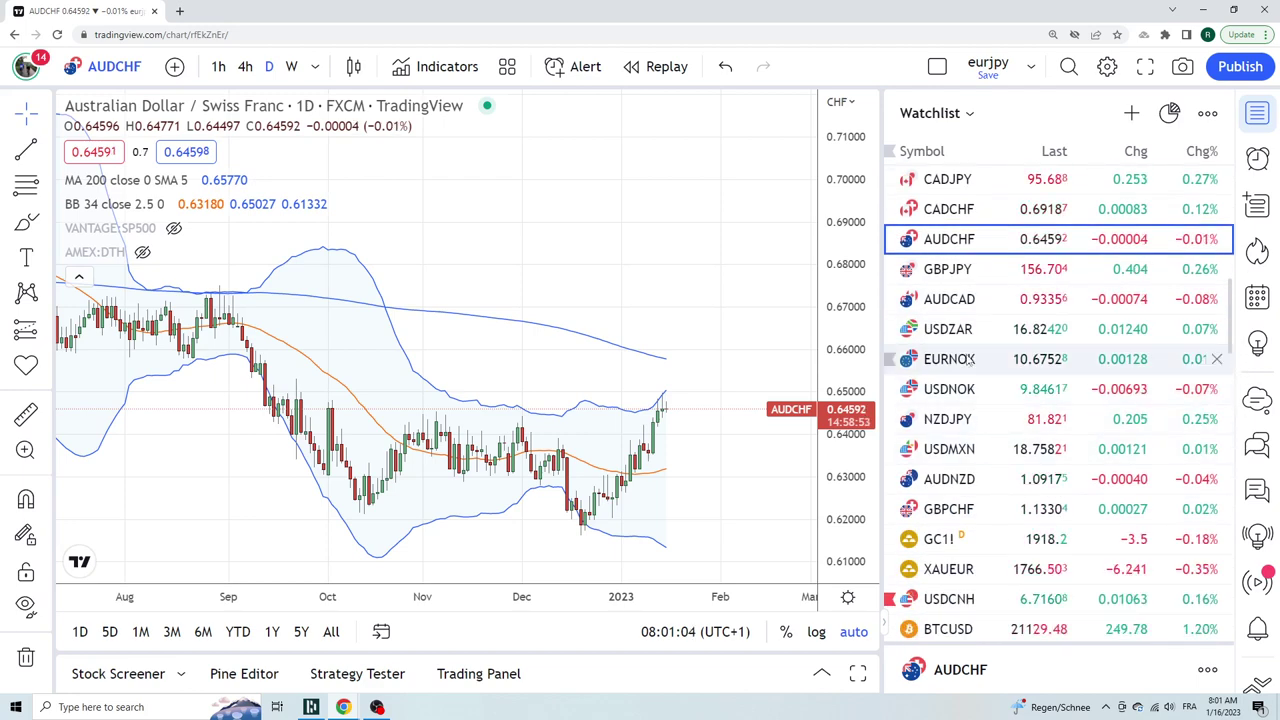
left_click(965, 449)
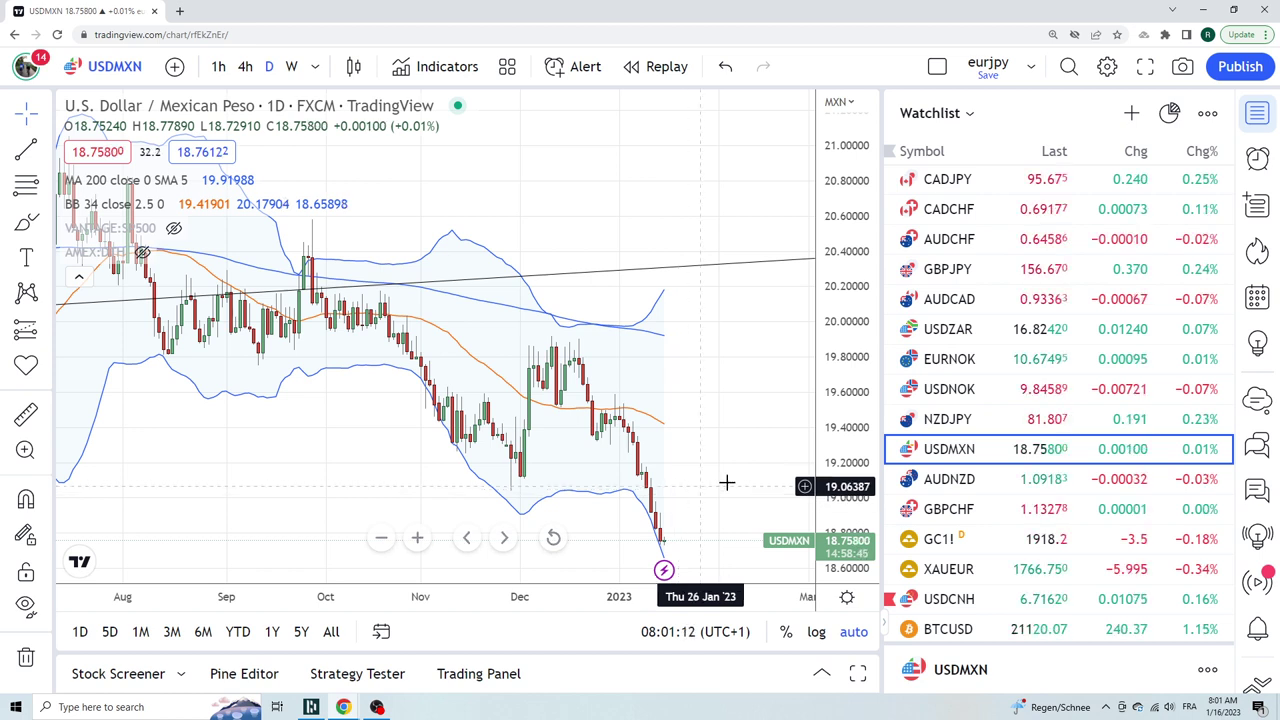
- Switch to the USDZAR daily FXCM chart, keeping MA 200 and BB 34
left_click(1005, 329)
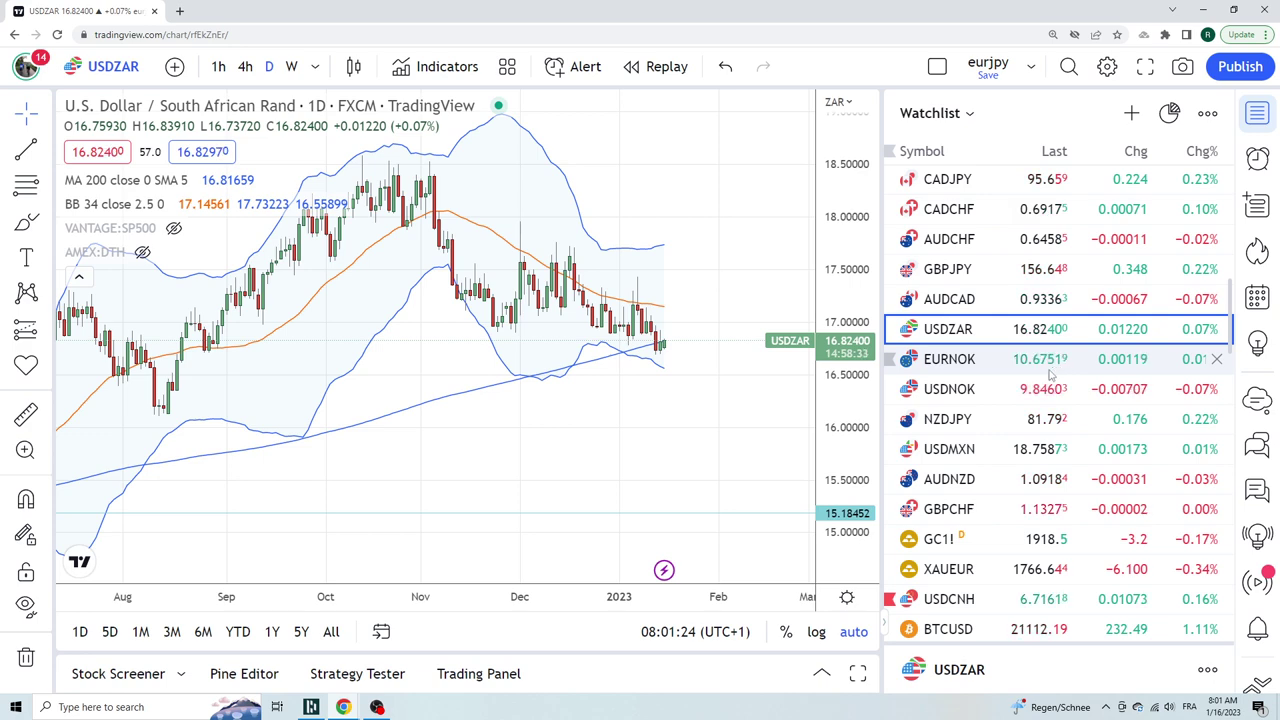
scroll(1050, 373, "down", 3)
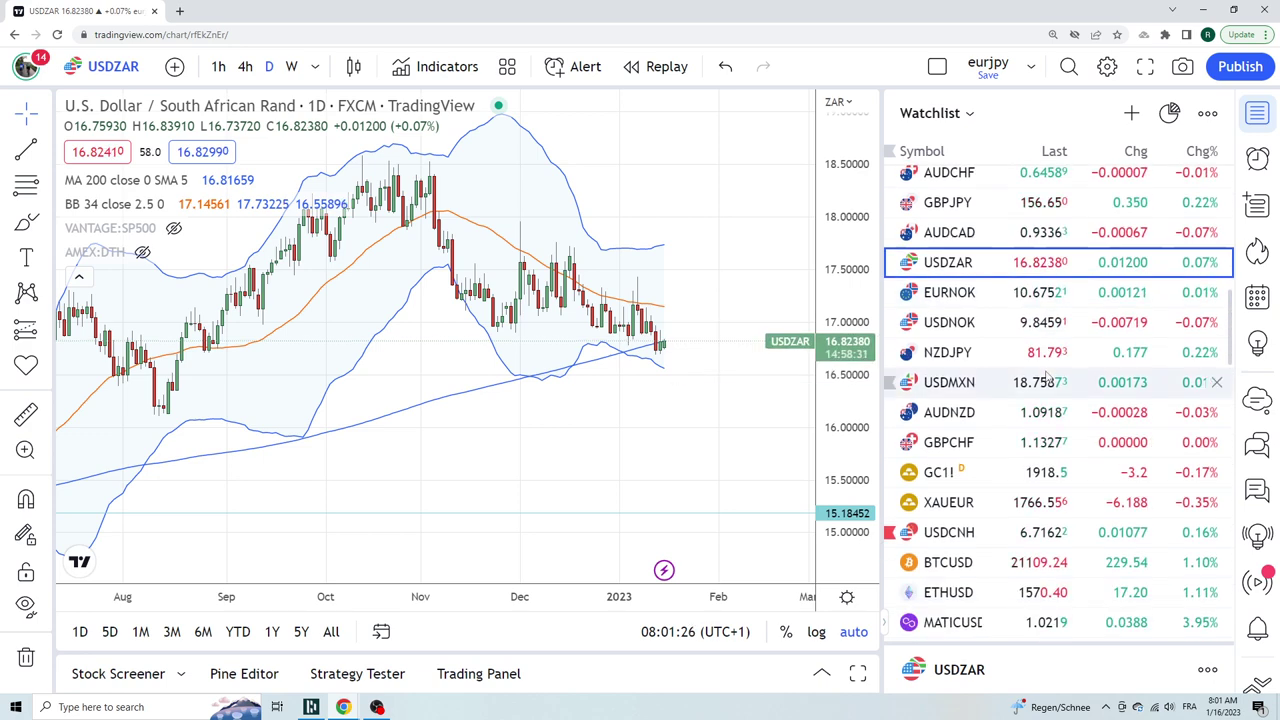
scroll(1047, 373, "down", 1)
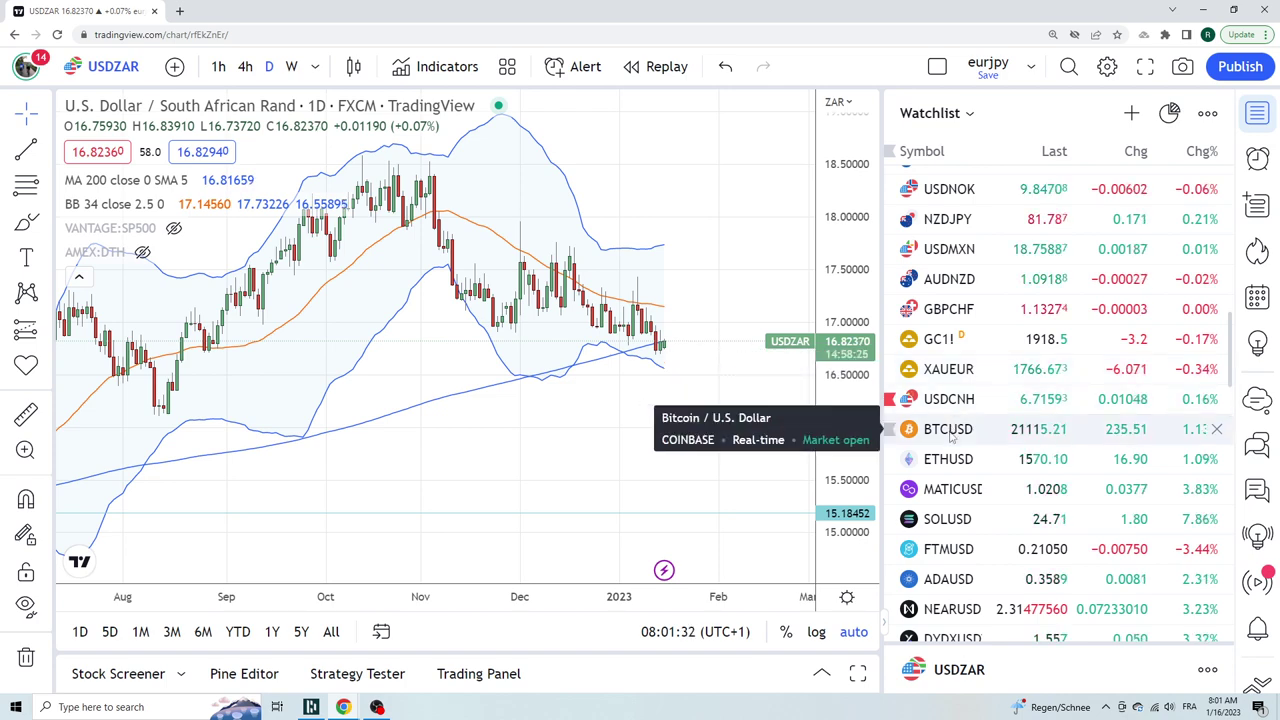
- Step through BTCUSD and ETHUSD, ending on the MATICUSD Coinbase daily chart
left_click(1010, 428)
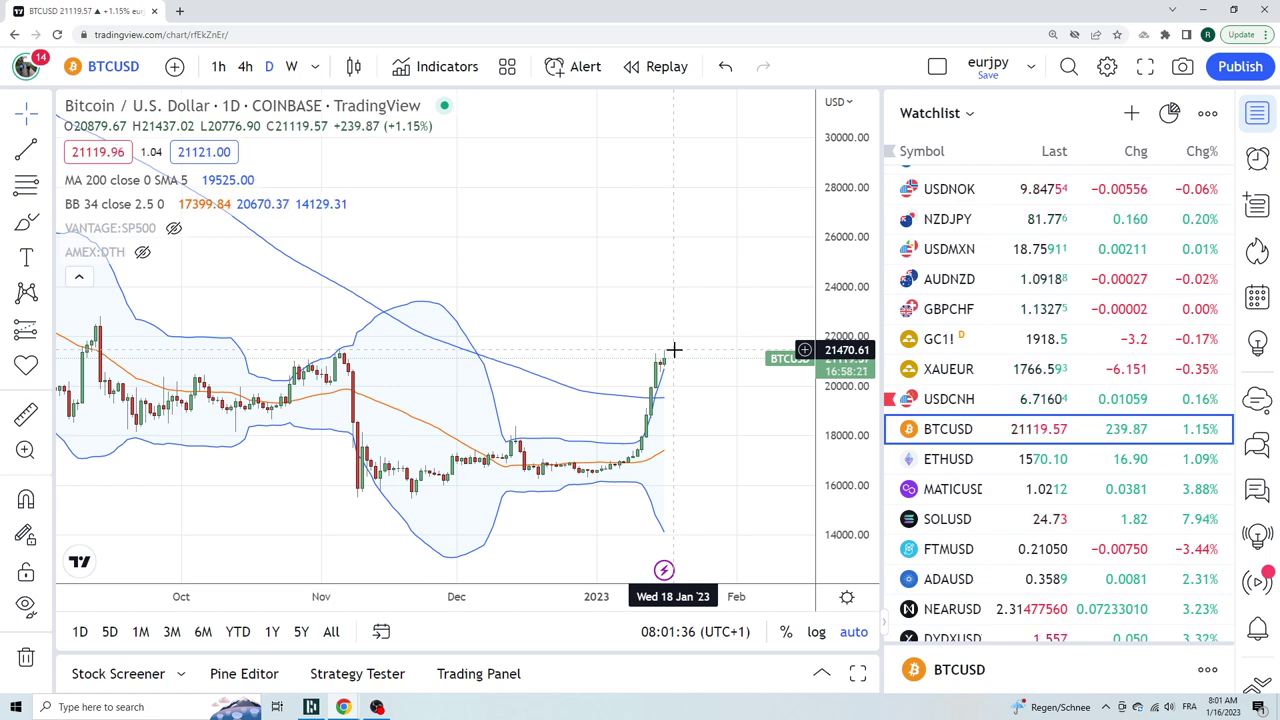
left_click(915, 456)
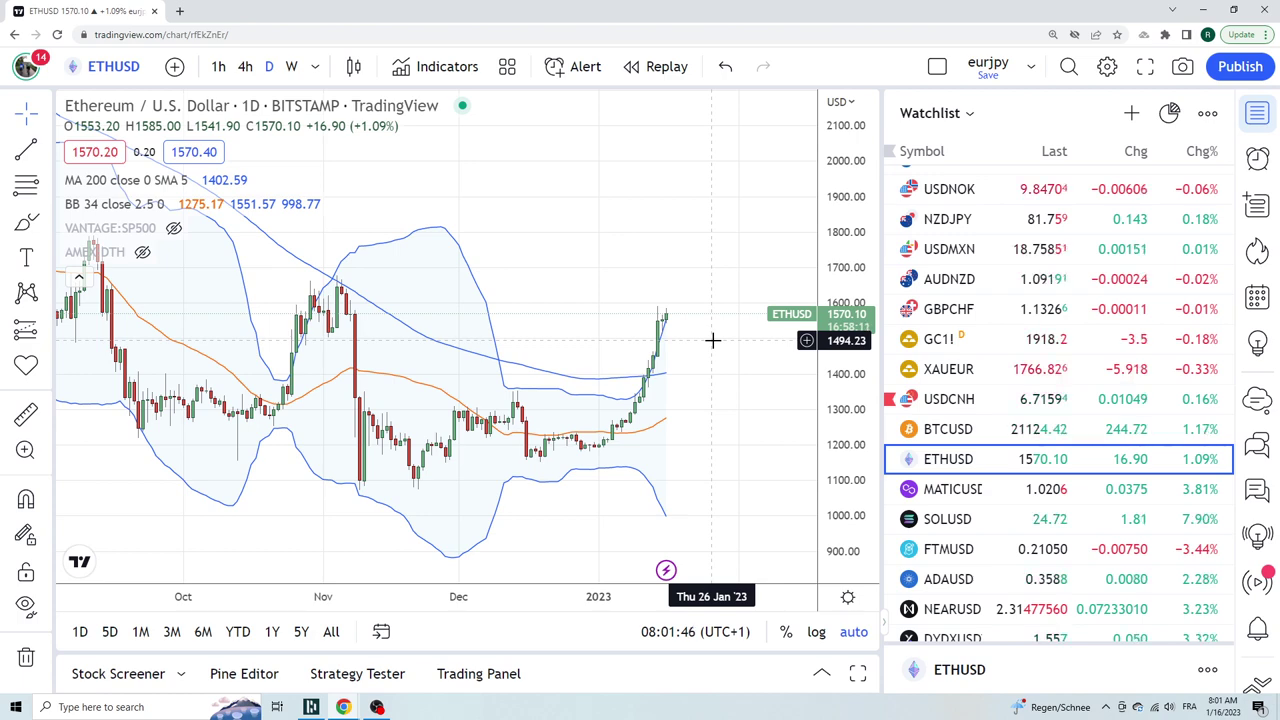
left_click(952, 488)
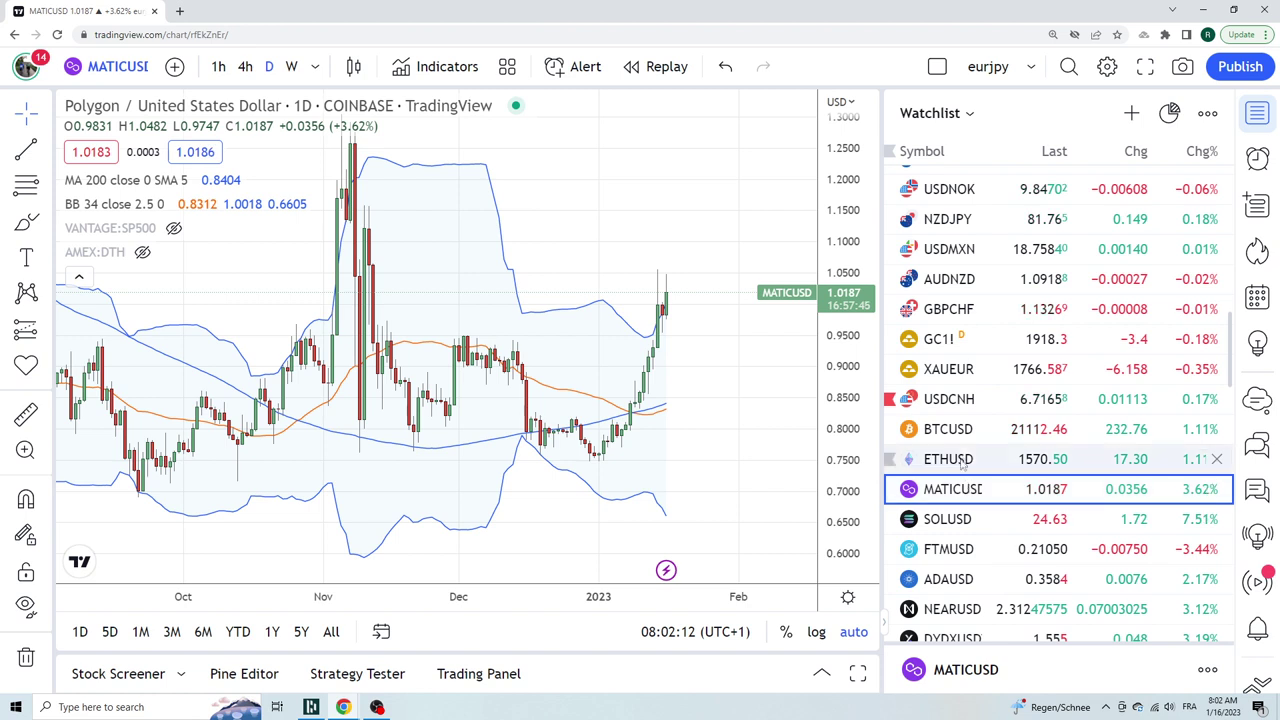
scroll(1007, 459, "down", 3)
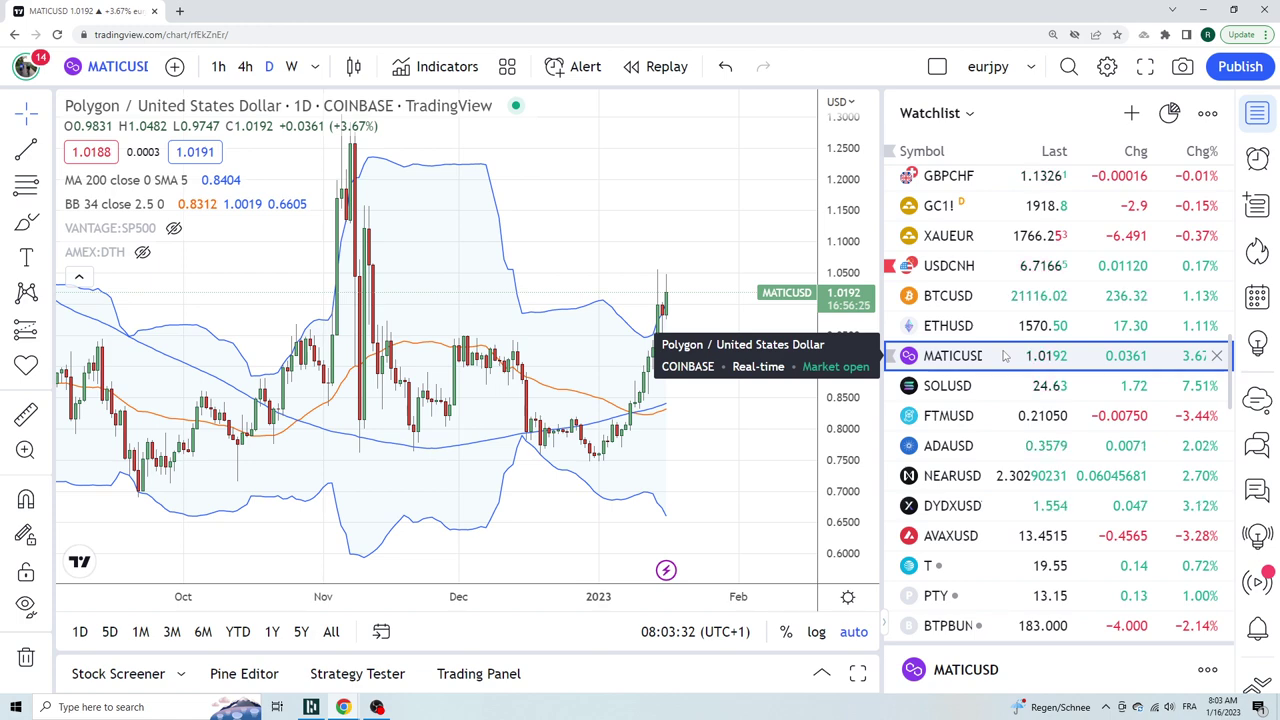
- Find USDCNH in the watchlist and load its daily FXCM chart
scroll(1035, 365, "up", 2)
scroll(1035, 365, "up", 12)
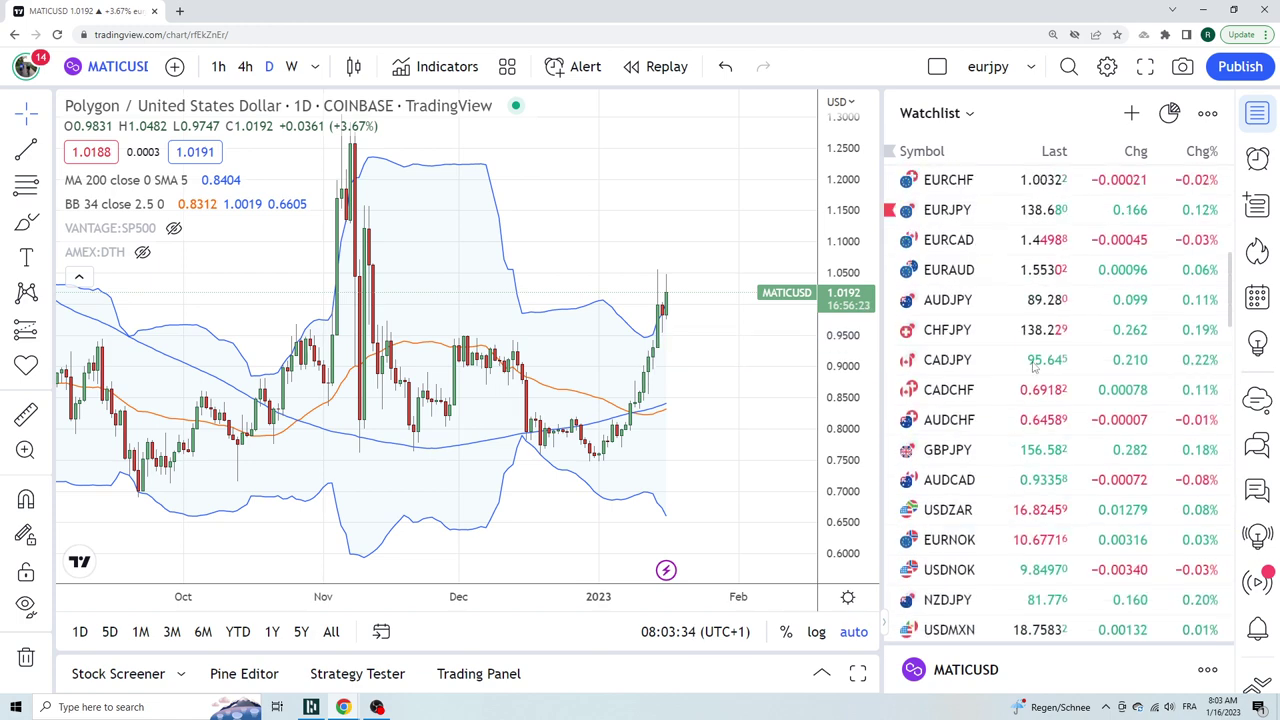
scroll(1035, 365, "down", 1)
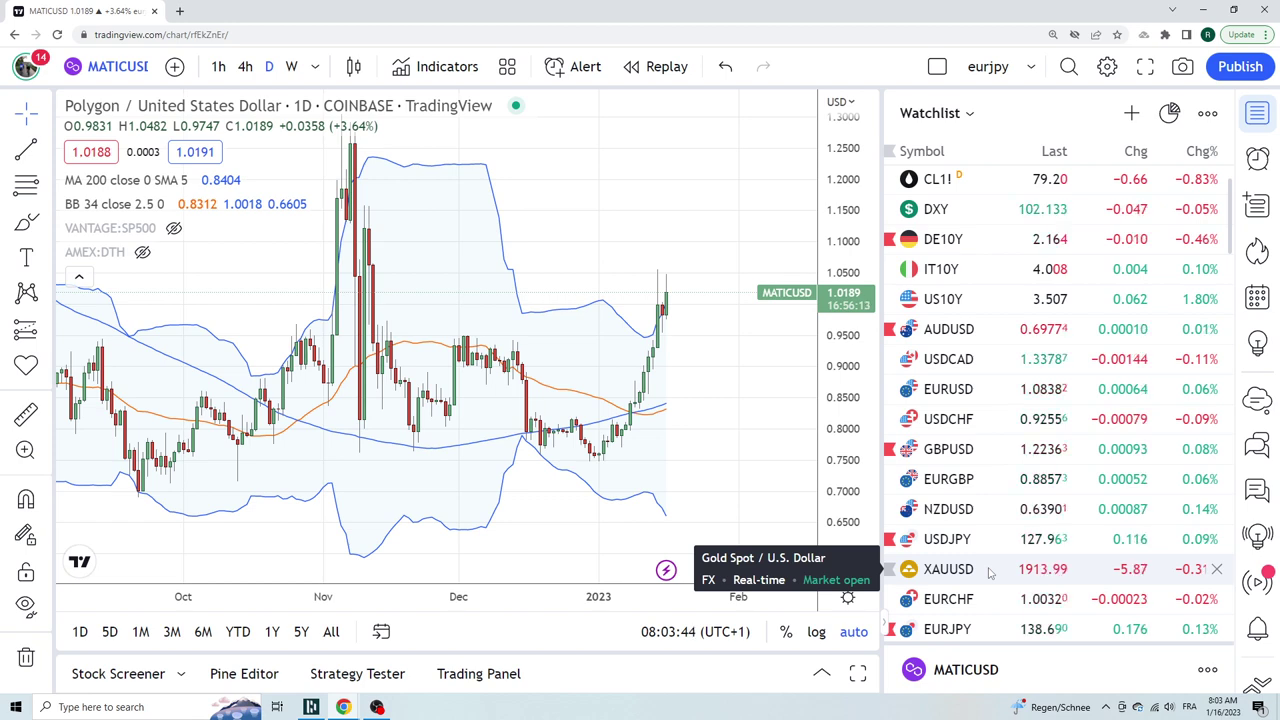
scroll(961, 545, "down", 8)
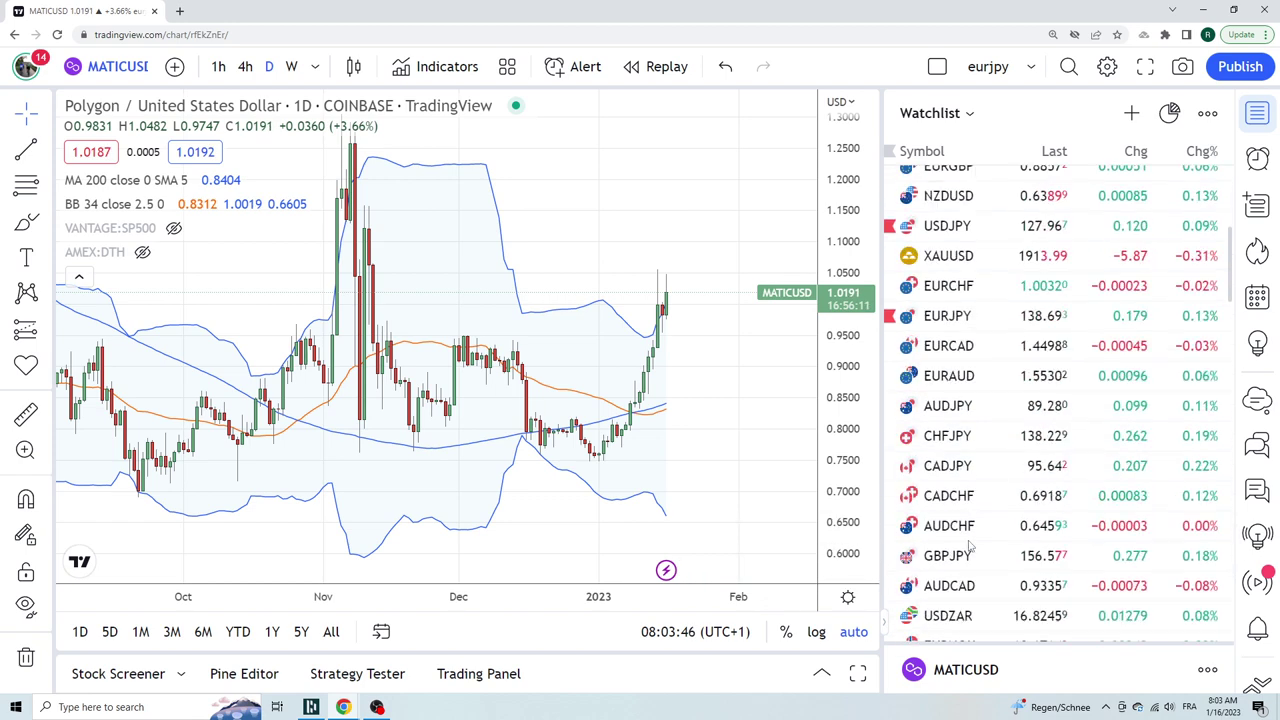
scroll(968, 541, "down", 3)
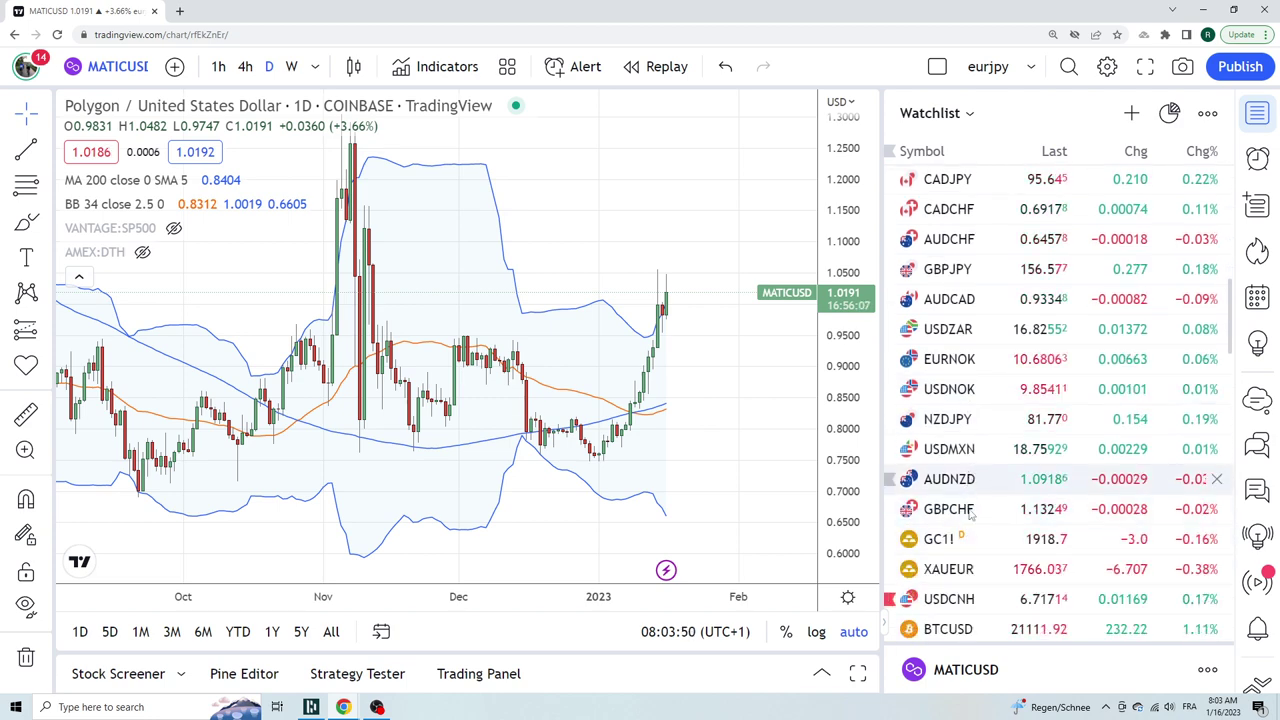
left_click(950, 600)
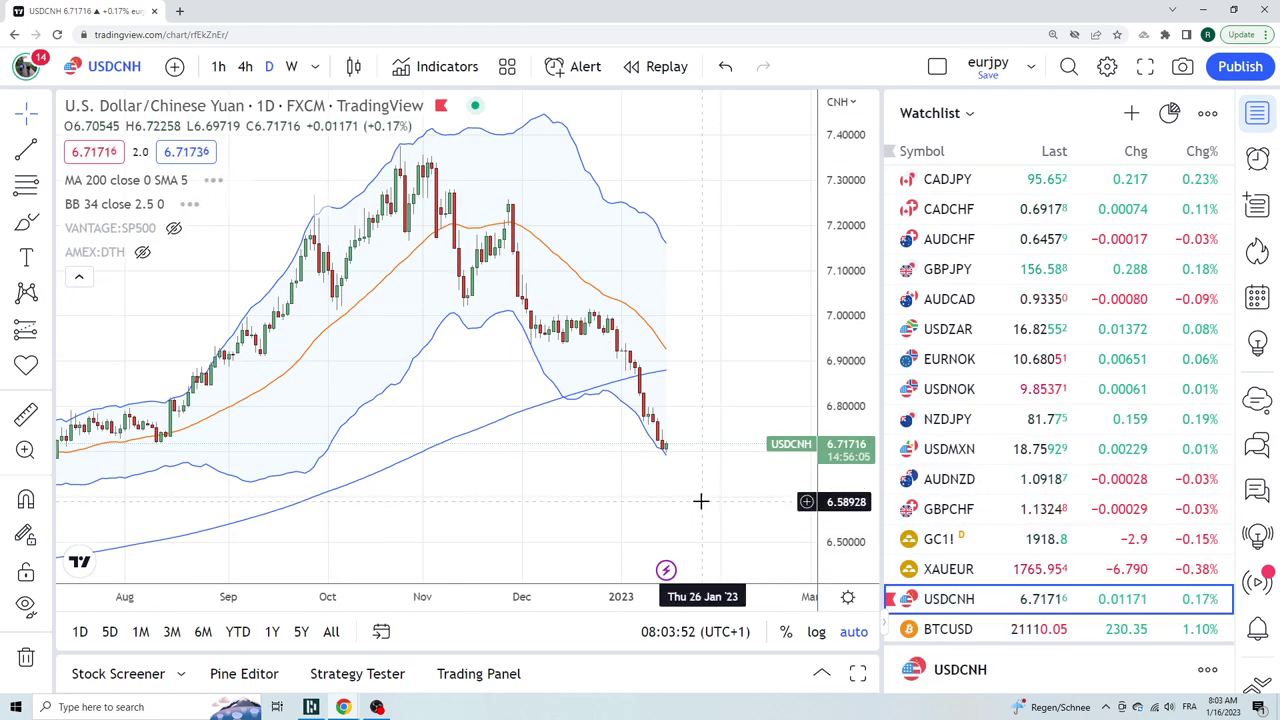
- Set the USDCNH chart interval to 1 hour
left_click(218, 68)
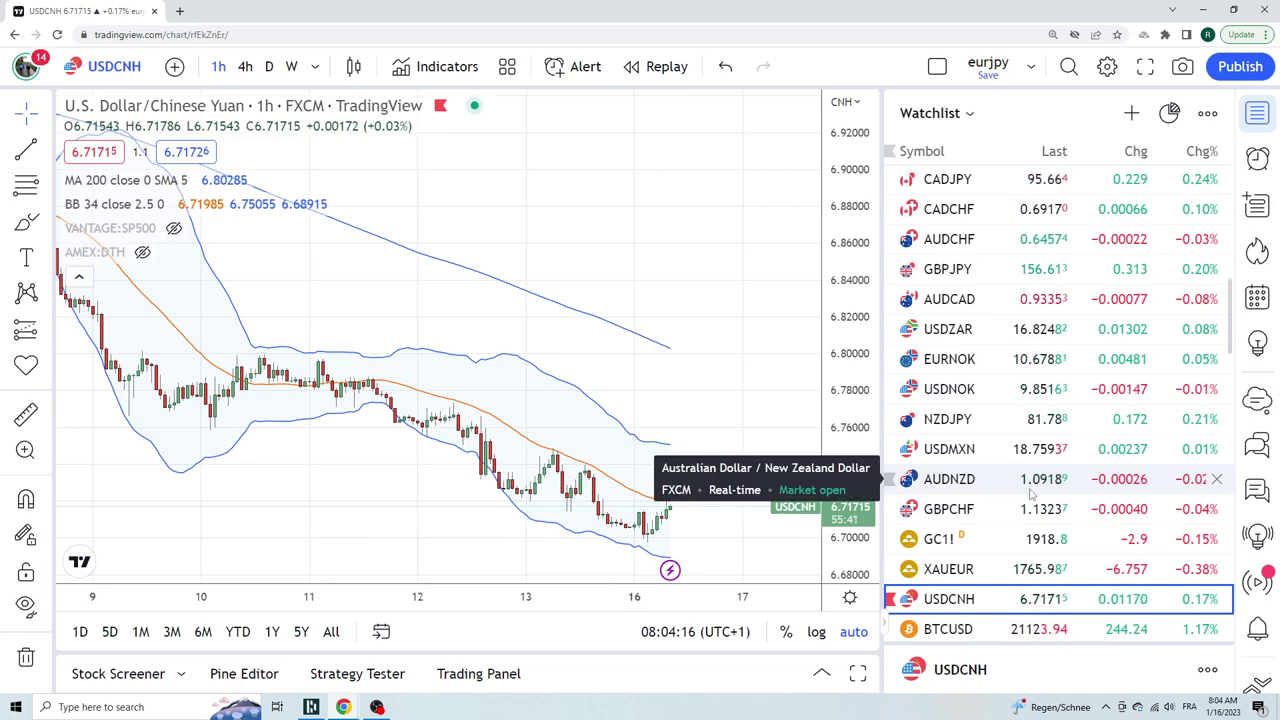
scroll(1045, 535, "up", 2)
scroll(1040, 532, "up", 2)
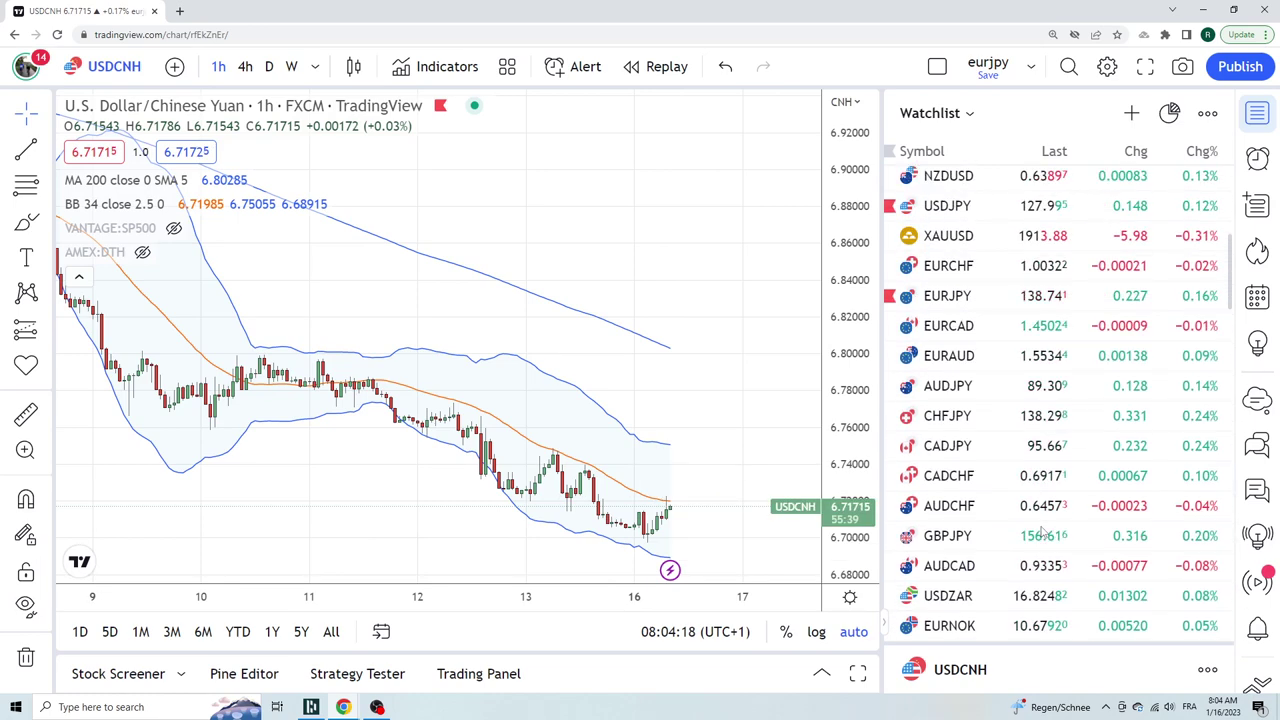
scroll(1040, 532, "up", 1)
scroll(1042, 532, "down", 3)
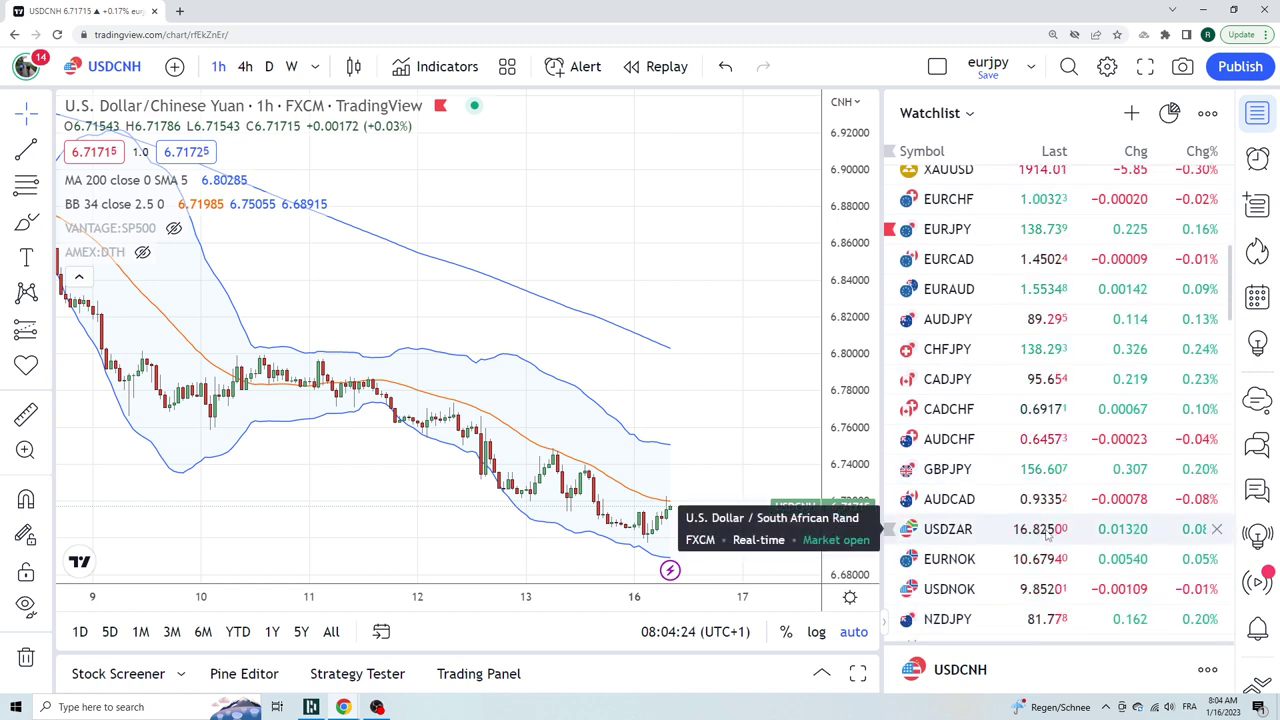
scroll(1050, 500, "up", 4)
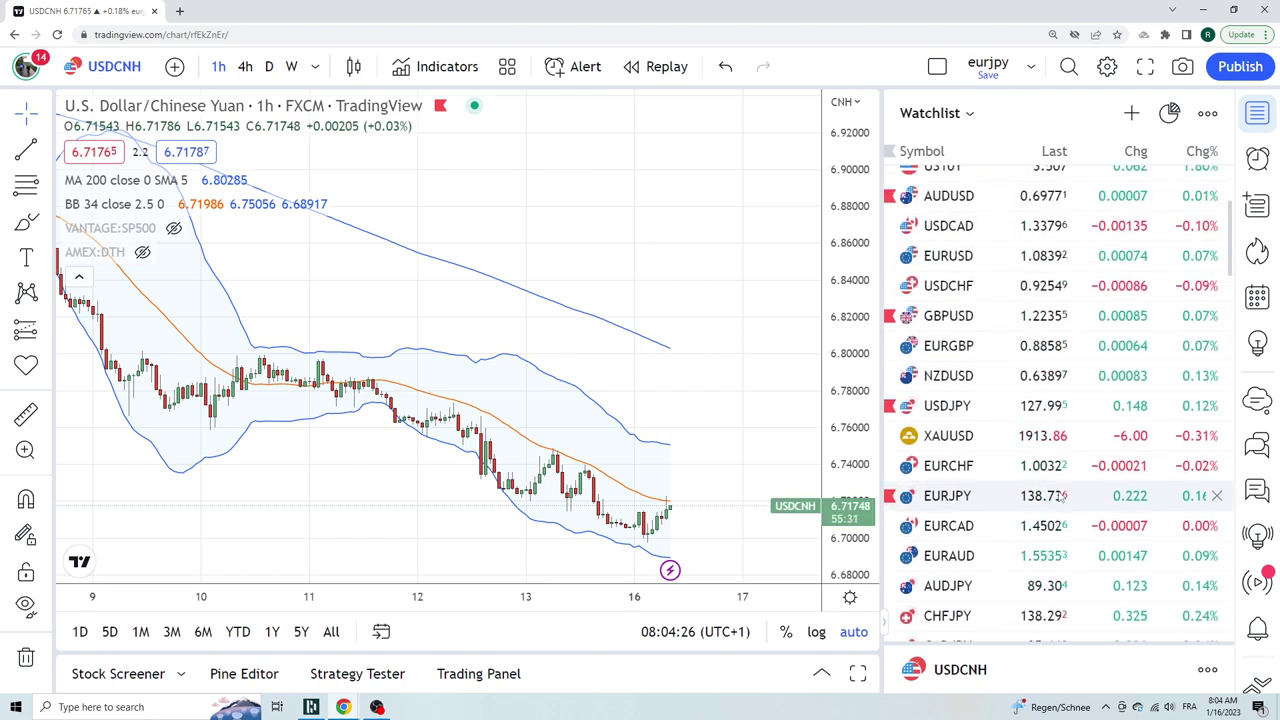
scroll(1066, 385, "up", 2)
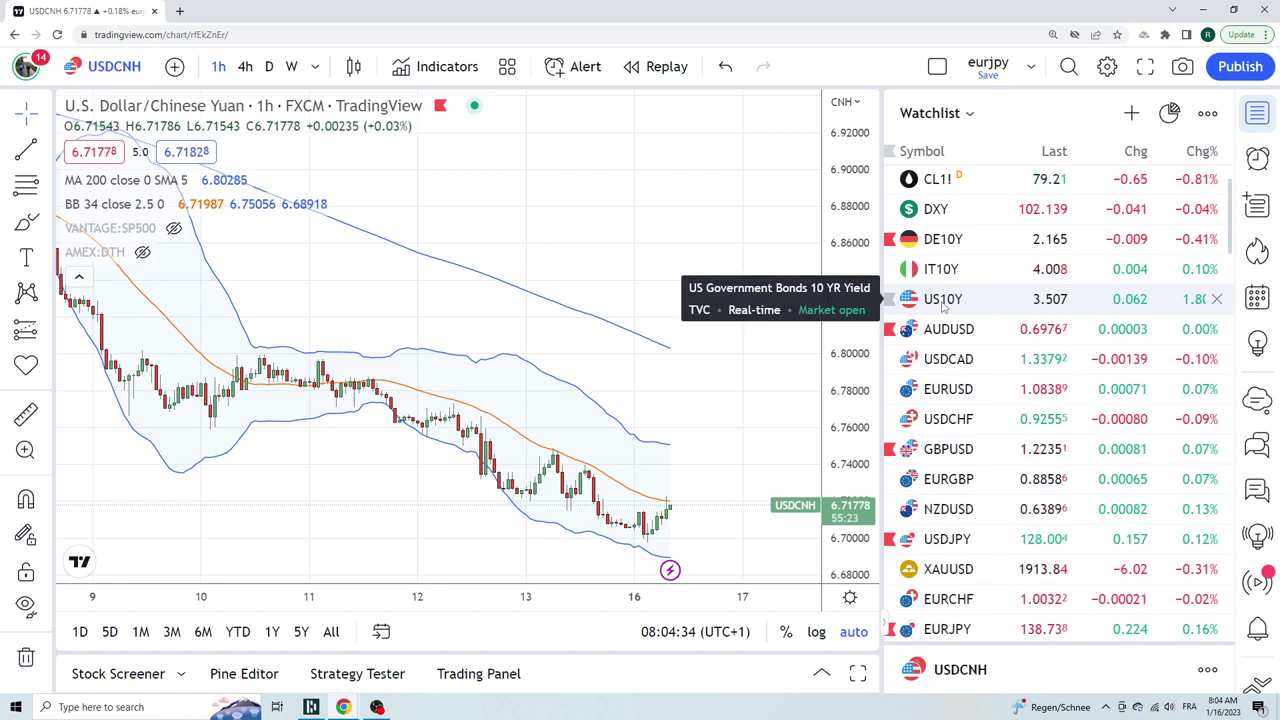
scroll(1062, 405, "down", 1)
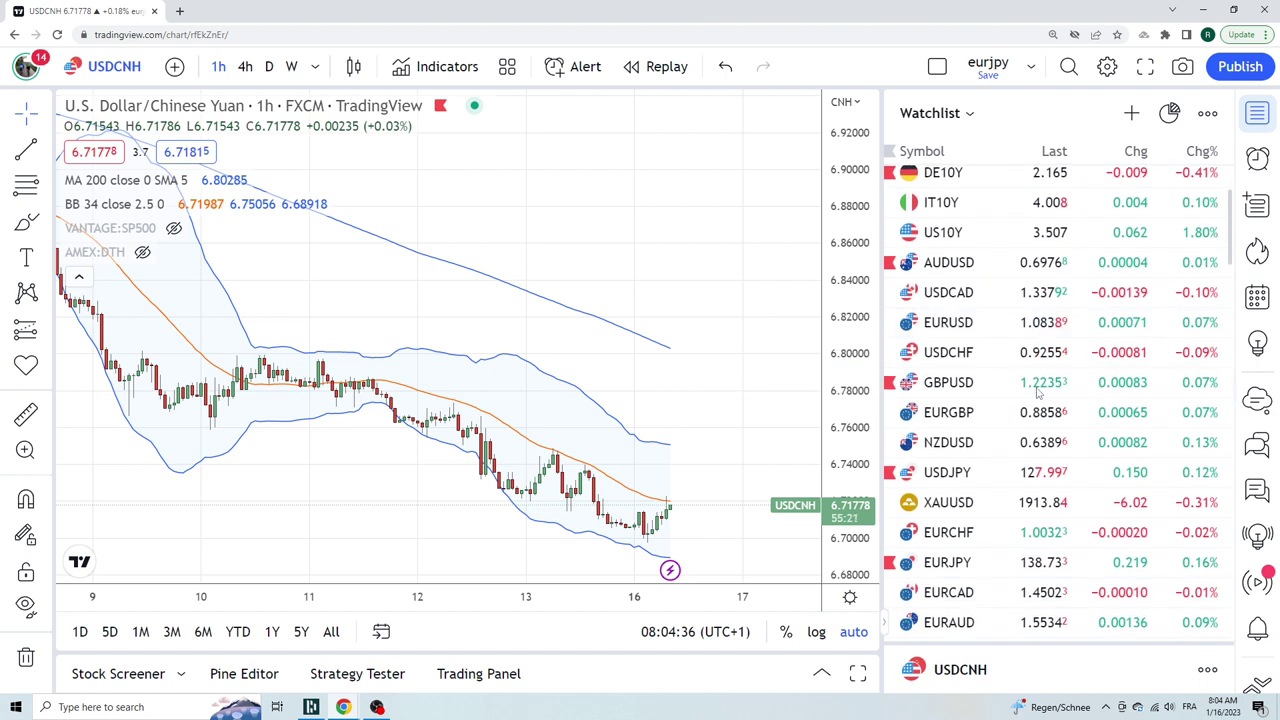